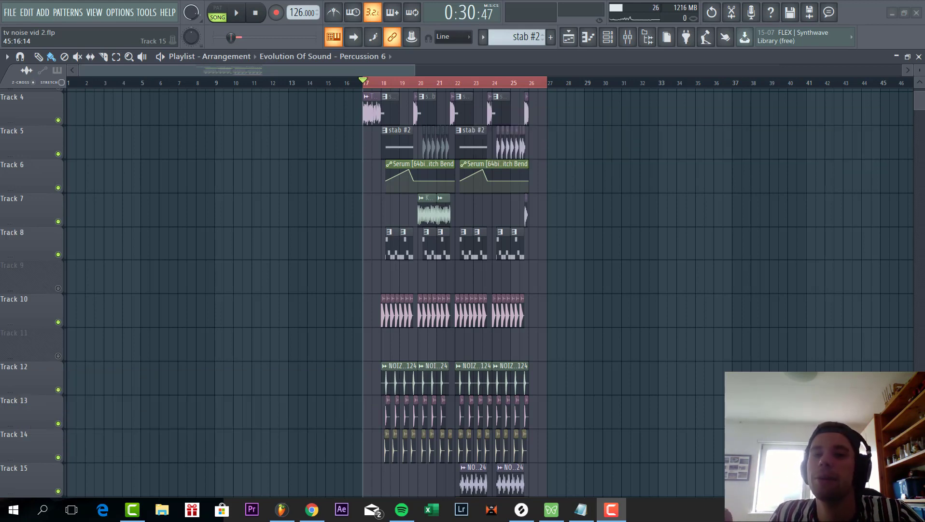
# Play the arrangement and inspect the KSHMR lemur sample on Track 7 and the monkey sample on Track 5.
pyautogui.press('space')
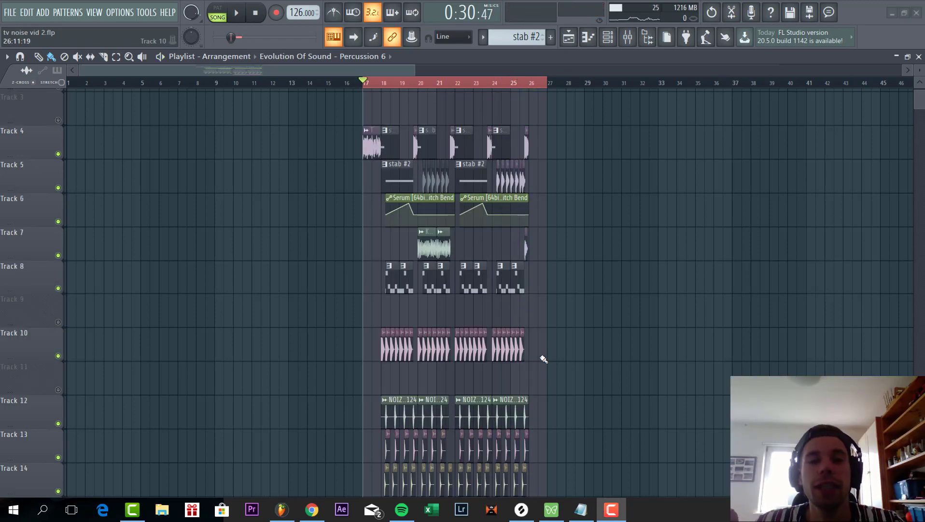
pyautogui.scroll(3, 502, 362)
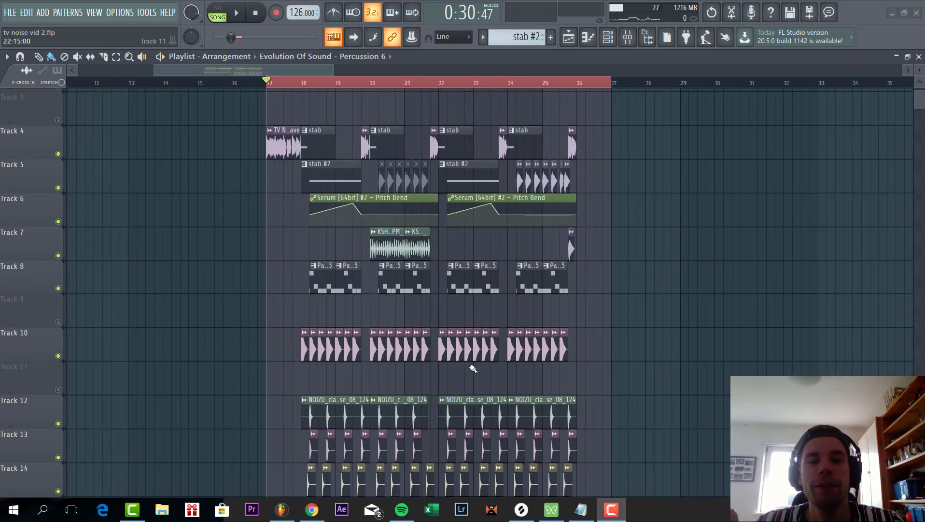
pyautogui.scroll(3, 422, 310)
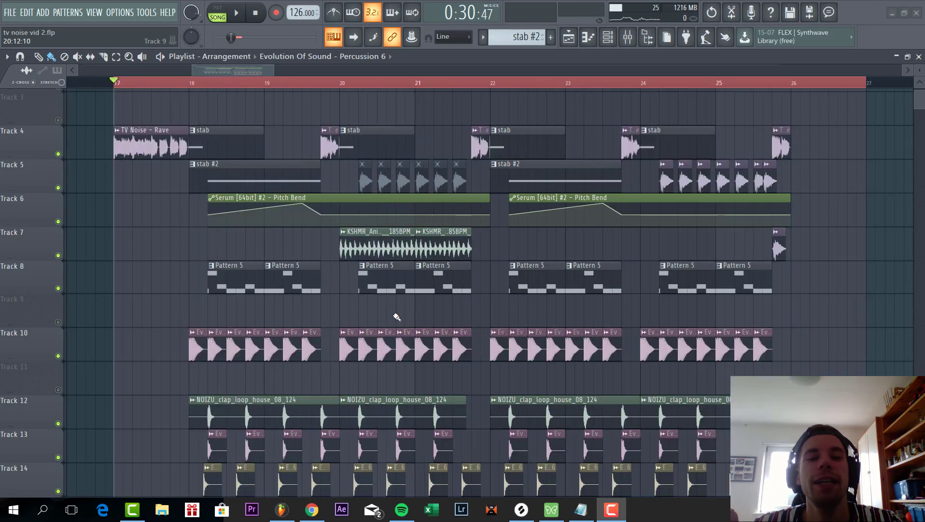
pyautogui.doubleClick(384, 256)
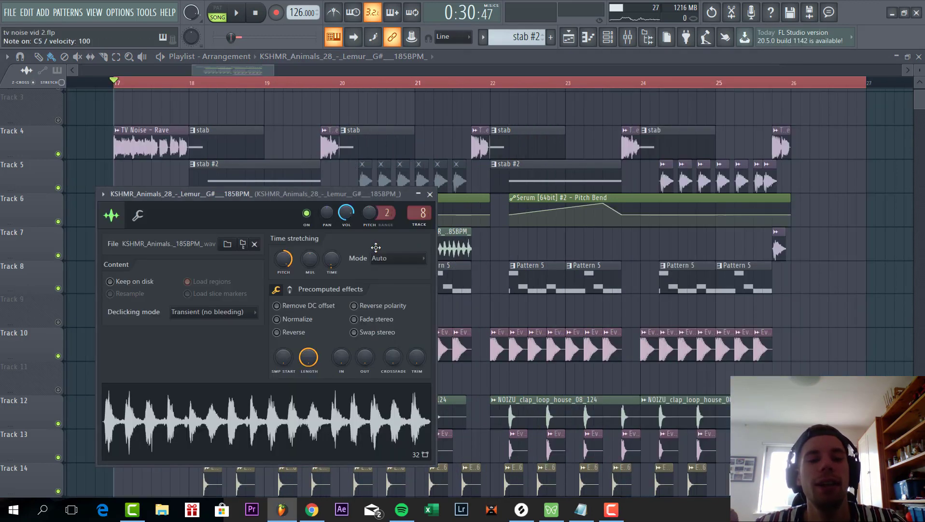
pyautogui.press('Escape')
pyautogui.doubleClick(667, 184)
pyautogui.press('Escape')
pyautogui.doubleClick(665, 179)
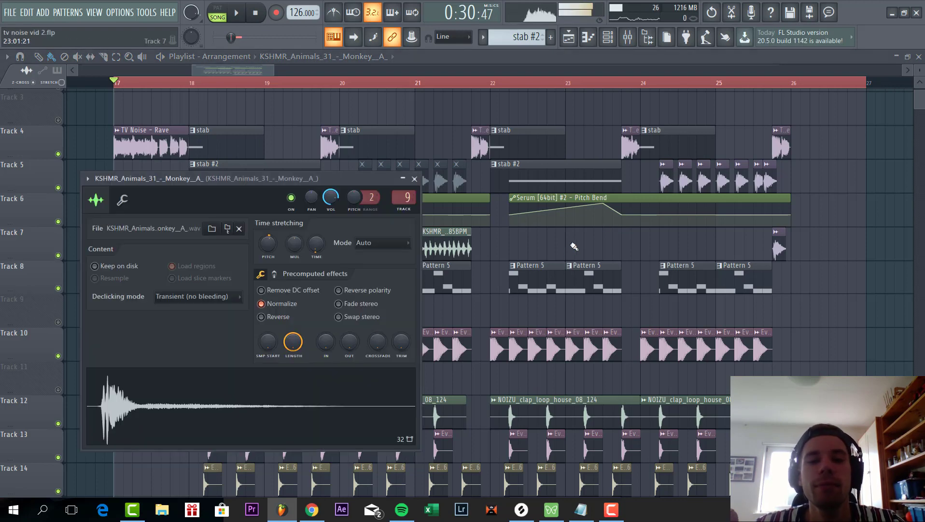
pyautogui.press('Escape')
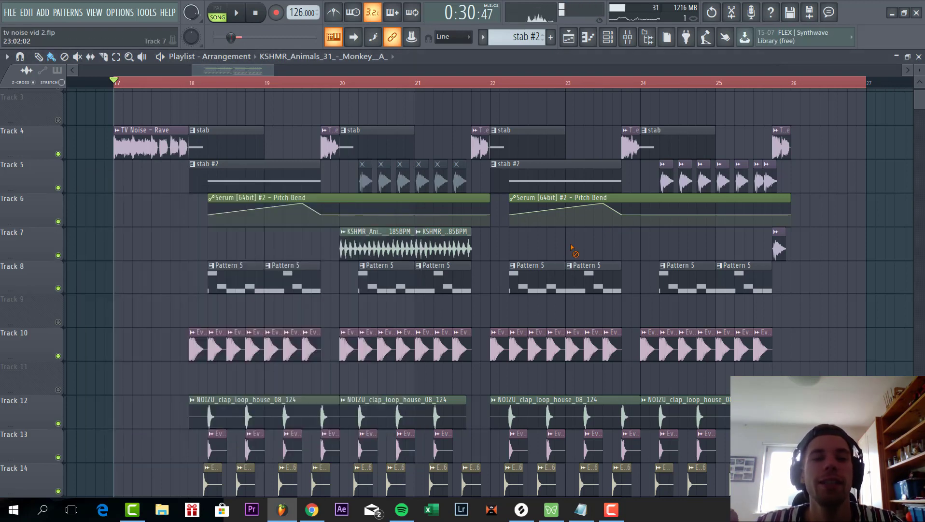
# Solo the kick on Track 10 and play it from bar 18.
pyautogui.keyDown('ctrl'); pyautogui.click(58, 357); pyautogui.keyUp('ctrl')
pyautogui.scroll(-5, 63, 276)
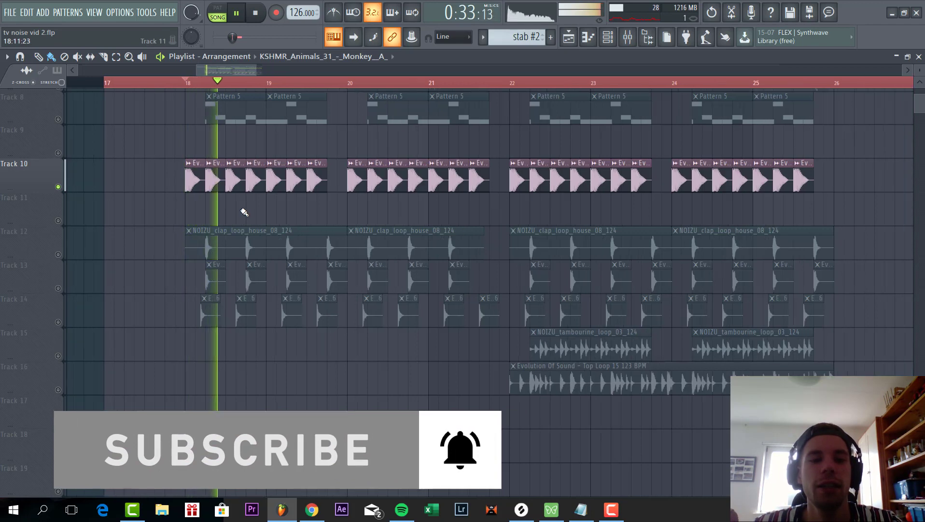
pyautogui.keyDown('ctrl'); pyautogui.scroll(2, 245, 215); pyautogui.keyUp('ctrl')
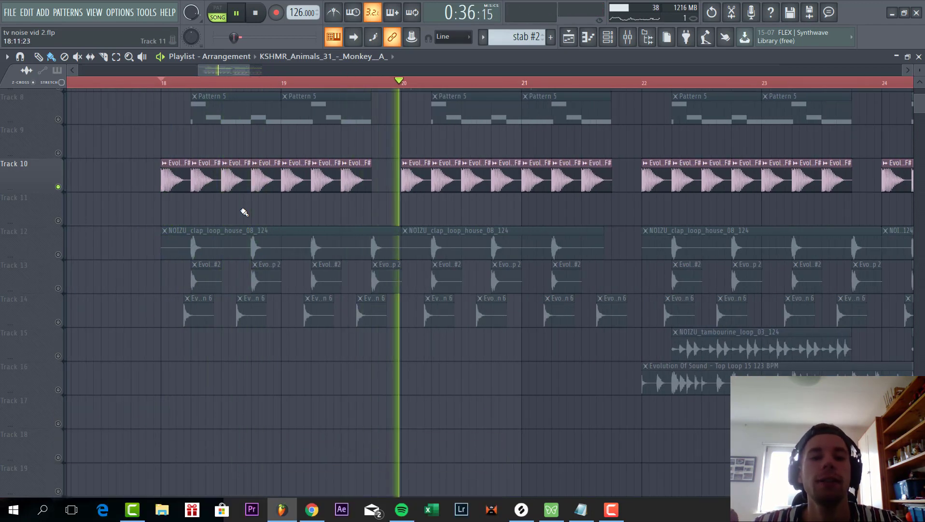
# Bring in the clap loop on Track 12 and the layered claps on Track 13 during playback.
pyautogui.click(58, 254)
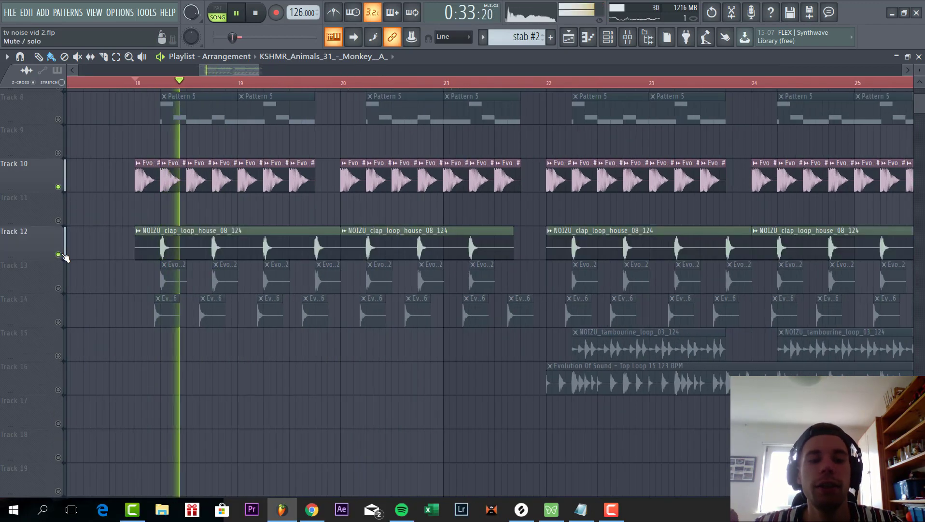
pyautogui.keyDown('ctrl'); pyautogui.scroll(2, 74, 291); pyautogui.keyUp('ctrl')
pyautogui.click(59, 288)
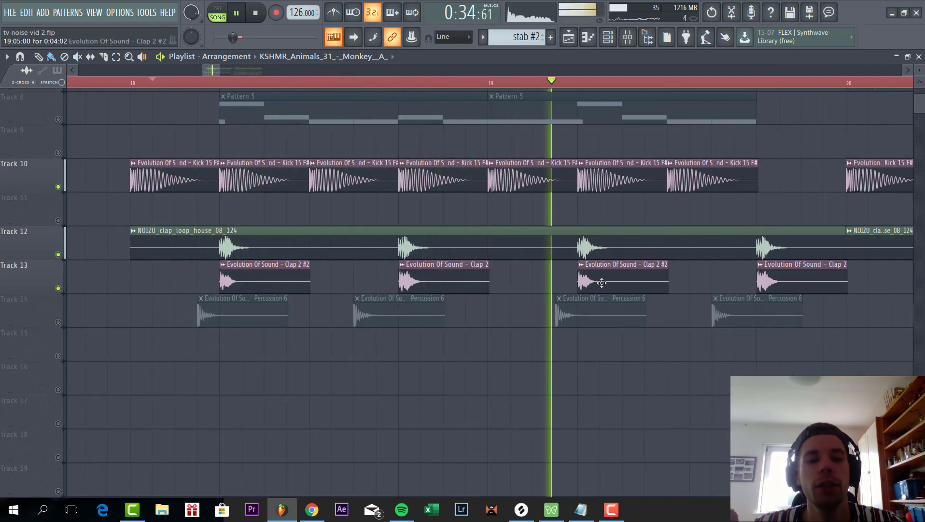
pyautogui.keyDown('ctrl'); pyautogui.scroll(-2, 492, 320); pyautogui.keyUp('ctrl')
pyautogui.keyDown('ctrl'); pyautogui.scroll(1, 492, 319); pyautogui.keyUp('ctrl')
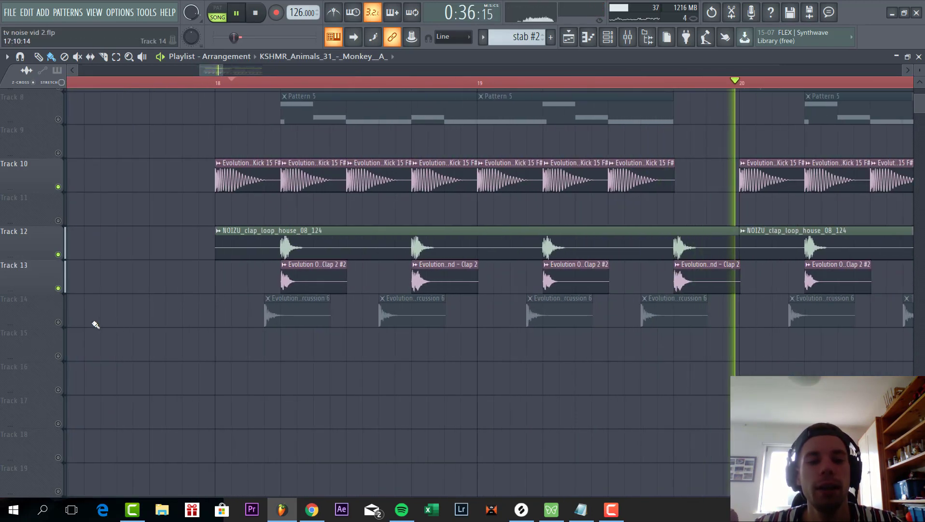
# Unmute the percussion on Track 14 and play it with the kick and claps from bar 18.
pyautogui.click(59, 322)
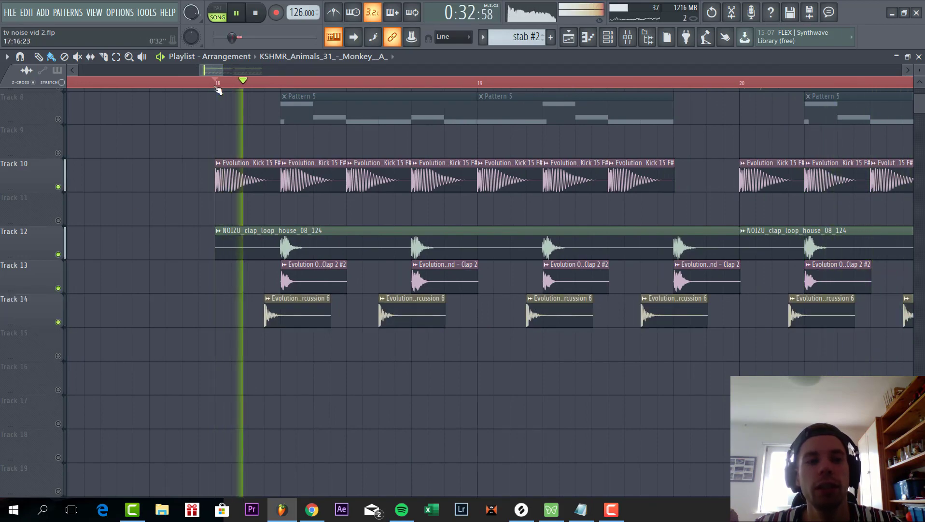
pyautogui.keyDown('ctrl'); pyautogui.scroll(2, 298, 318); pyautogui.keyUp('ctrl')
pyautogui.keyDown('ctrl'); pyautogui.scroll(-3, 297, 318); pyautogui.keyUp('ctrl')
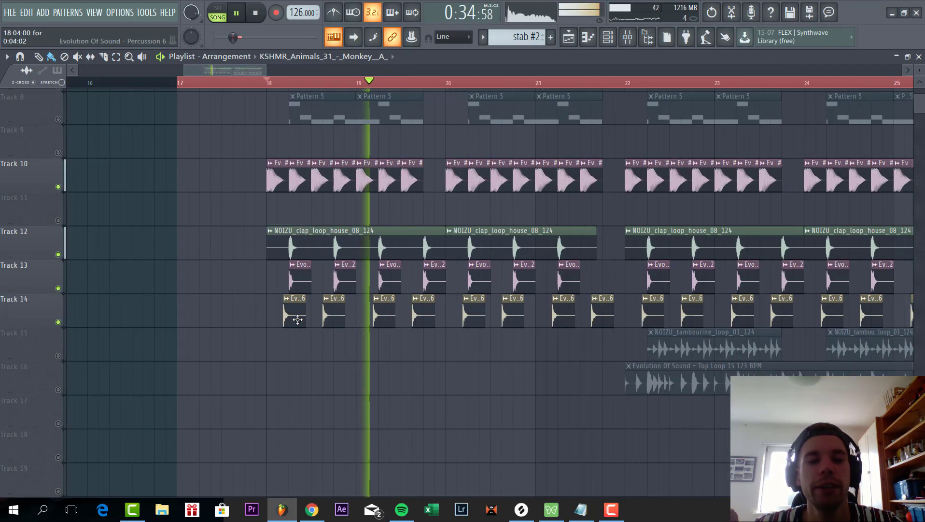
# Unmute the tambourine loop on Track 15 and play the arrangement from around bar 22.
pyautogui.keyDown('ctrl'); pyautogui.scroll(1, 598, 345); pyautogui.keyUp('ctrl')
pyautogui.keyDown('ctrl'); pyautogui.scroll(3, 365, 235); pyautogui.keyUp('ctrl')
pyautogui.click(350, 83)
pyautogui.press('space')
pyautogui.click(59, 356)
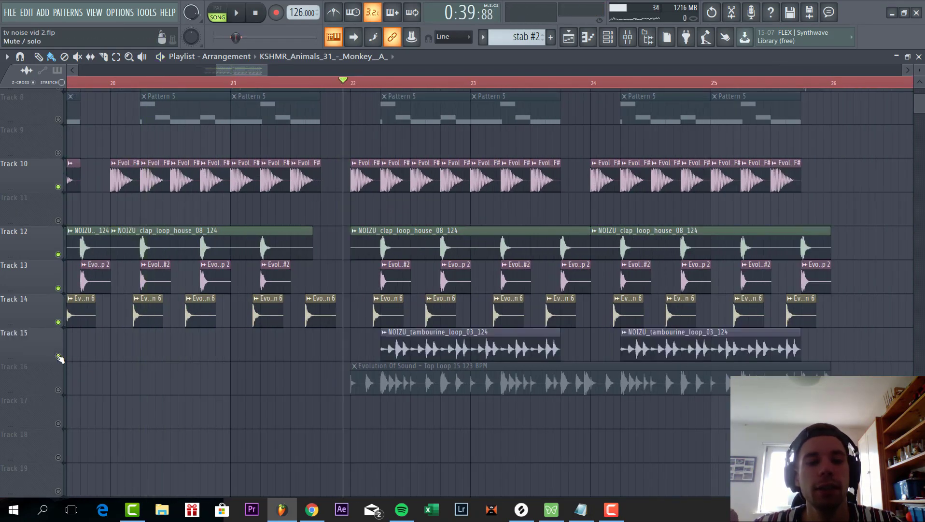
pyautogui.keyDown('ctrl'); pyautogui.scroll(2, 254, 130); pyautogui.keyUp('ctrl')
pyautogui.click(267, 83)
pyautogui.press('space')
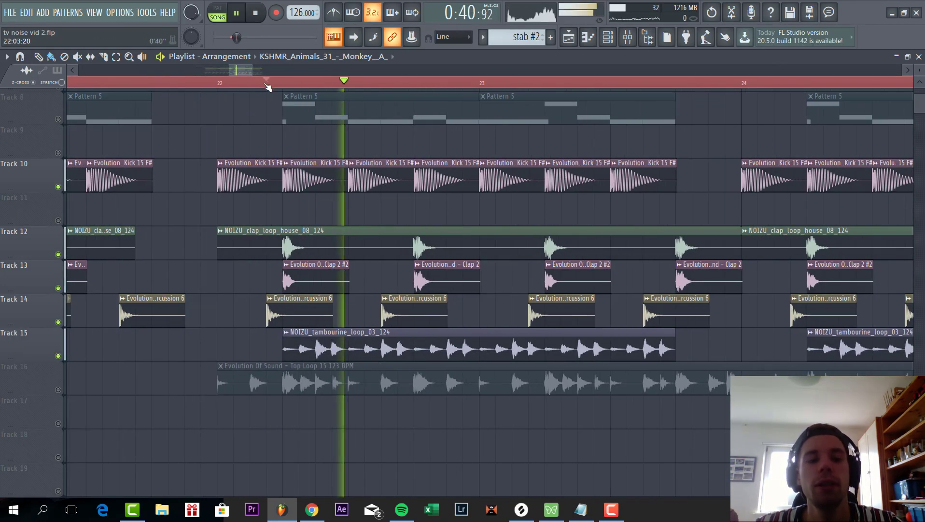
pyautogui.keyDown('ctrl'); pyautogui.scroll(-2, 414, 443); pyautogui.keyUp('ctrl')
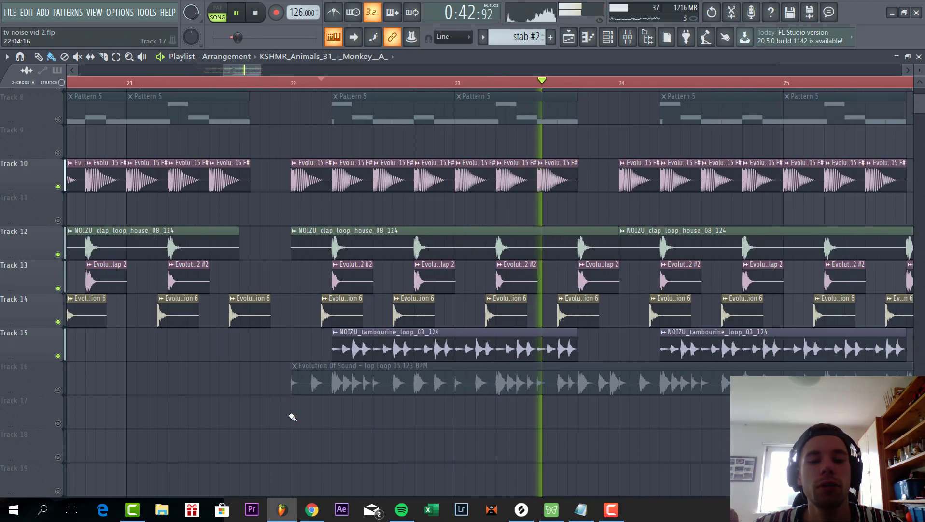
# Unmute the Top Loop 15 clip on Track 16 and listen to the full drum section.
pyautogui.click(58, 389)
pyautogui.keyDown('ctrl'); pyautogui.scroll(1, 673, 433); pyautogui.keyUp('ctrl')
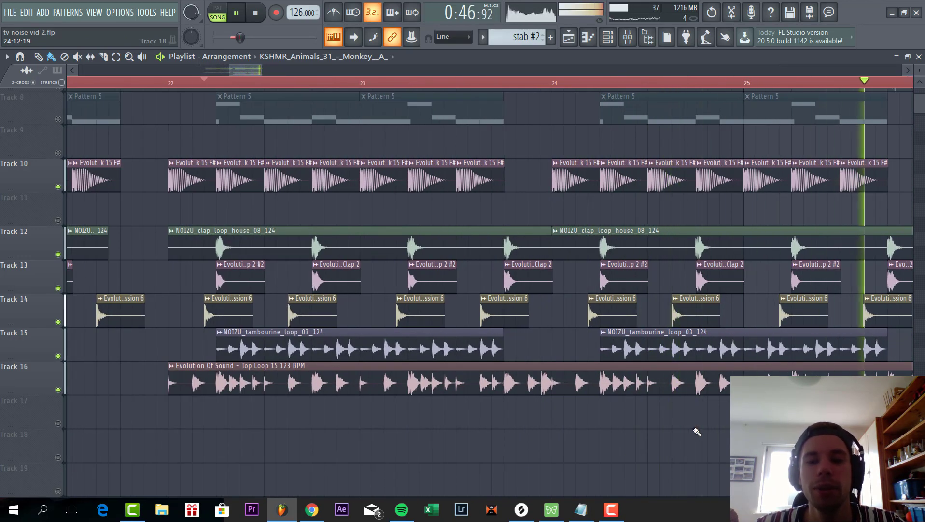
pyautogui.keyDown('ctrl'); pyautogui.scroll(-2, 696, 428); pyautogui.keyUp('ctrl')
pyautogui.keyDown('ctrl'); pyautogui.scroll(-2, 700, 423); pyautogui.keyUp('ctrl')
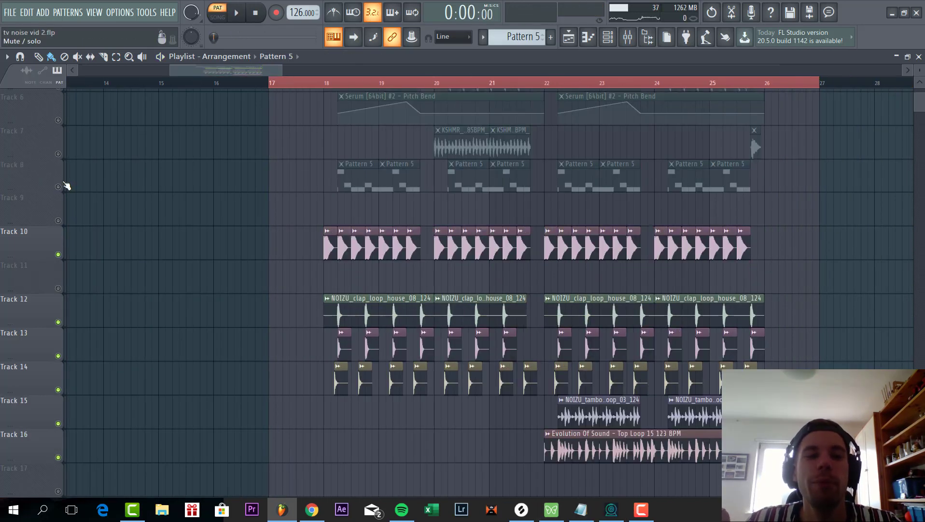
# Unmute the Pattern 5 bass on Track 8 and play it with the drums in song mode.
pyautogui.click(59, 187)
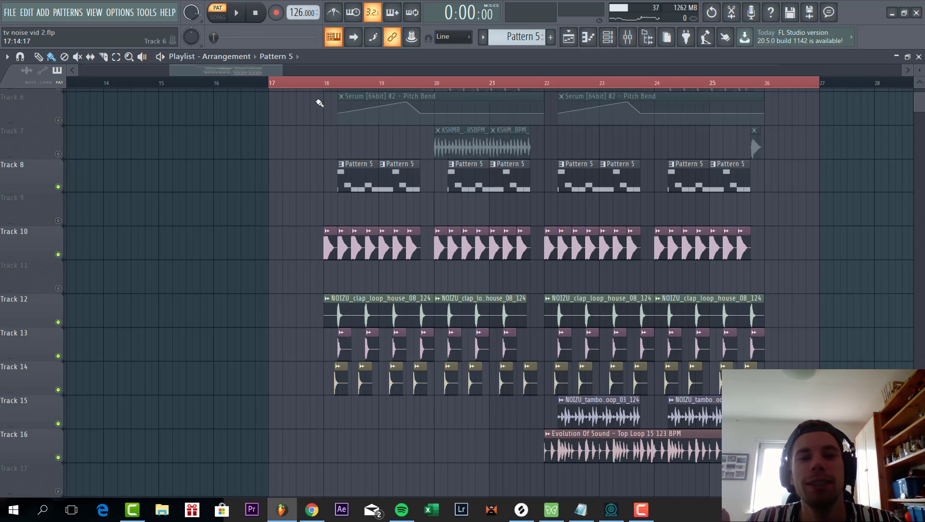
pyautogui.press('space')
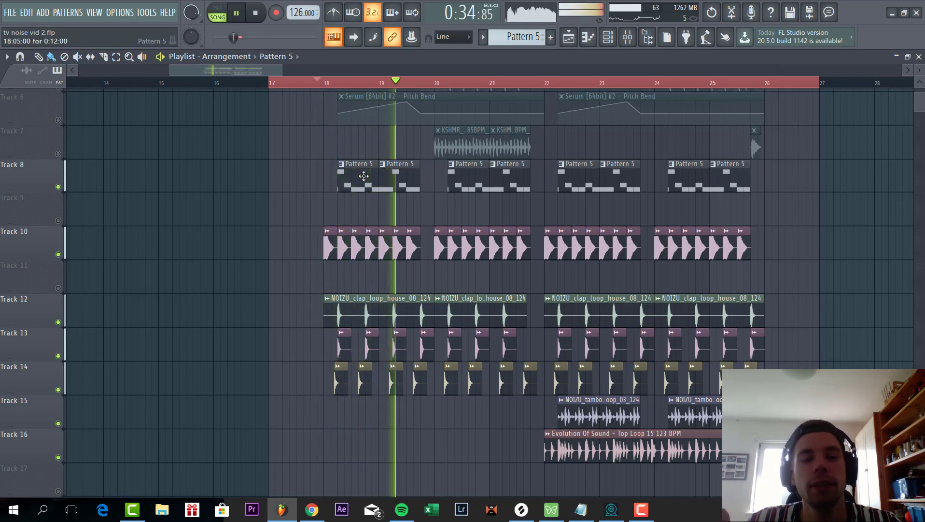
pyautogui.click(217, 10)
pyautogui.press('l')
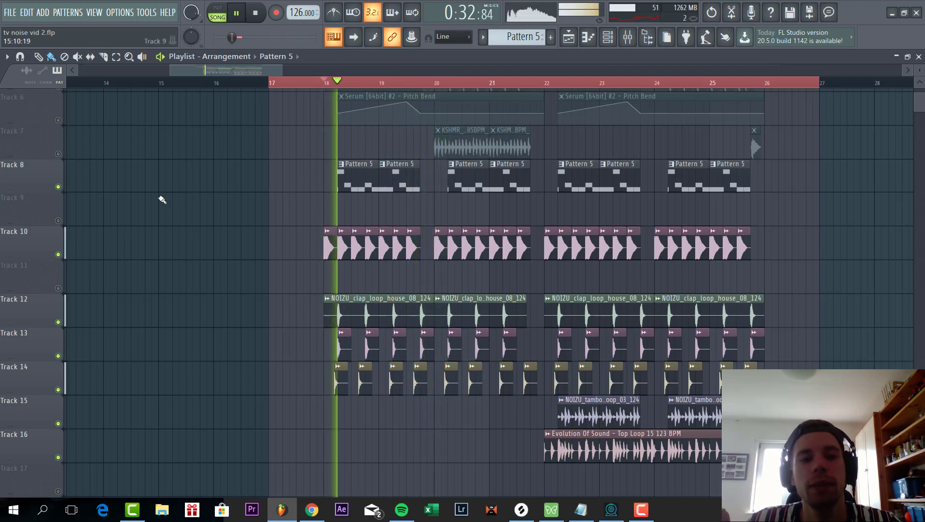
# Isolate the Track 8 bass and open its Serum #4 instrument from the channel rack.
pyautogui.keyDown('ctrl'); pyautogui.click(58, 187); pyautogui.keyUp('ctrl')
pyautogui.press('F5')
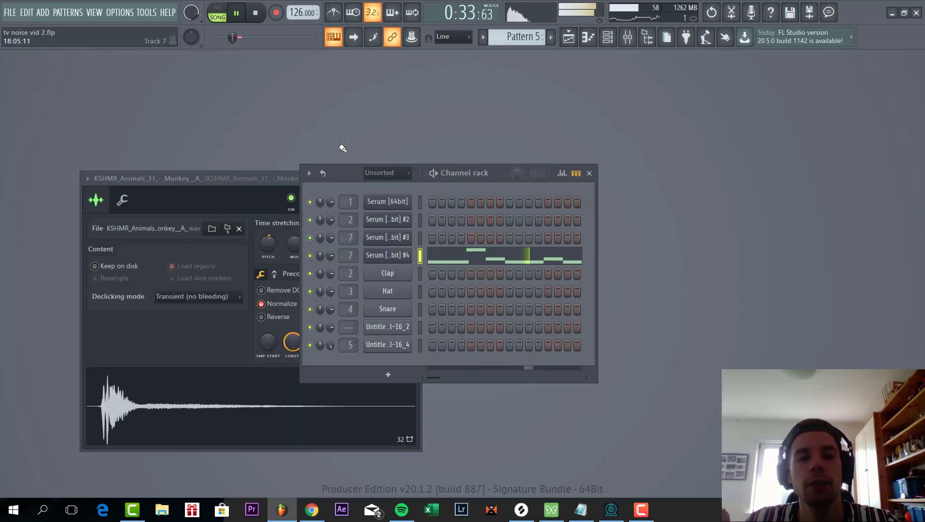
pyautogui.click(389, 260)
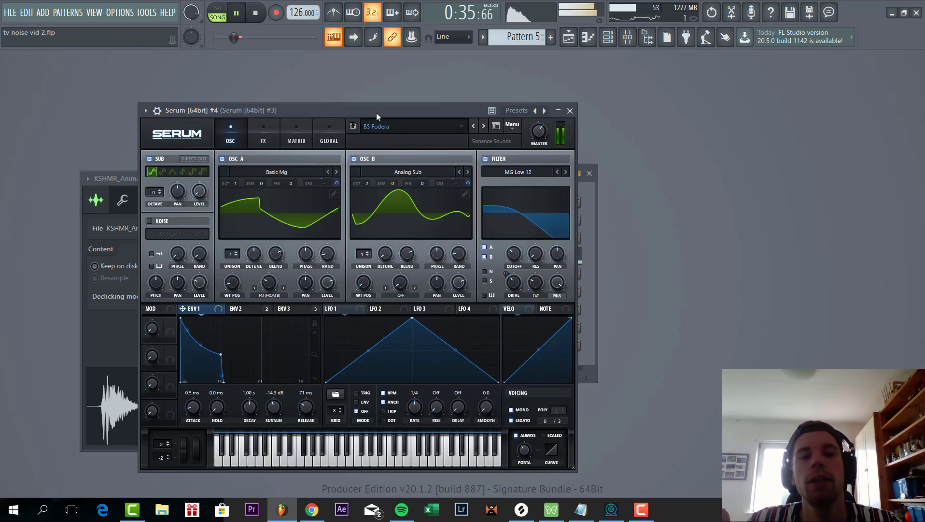
pyautogui.moveTo(376, 111); pyautogui.dragTo(469, 84)
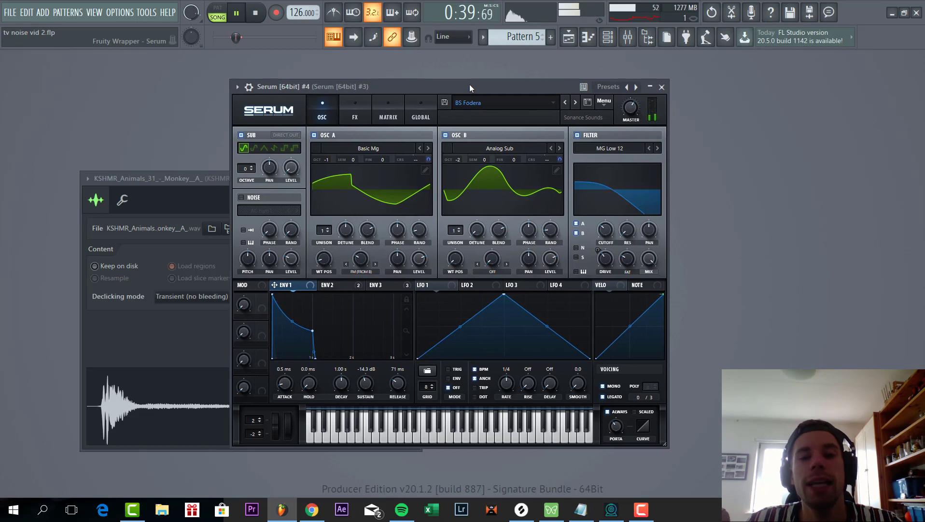
# Show Envelope 2 of the bass patch, and compare the sound with oscillator B switched off and on.
pyautogui.click(349, 284)
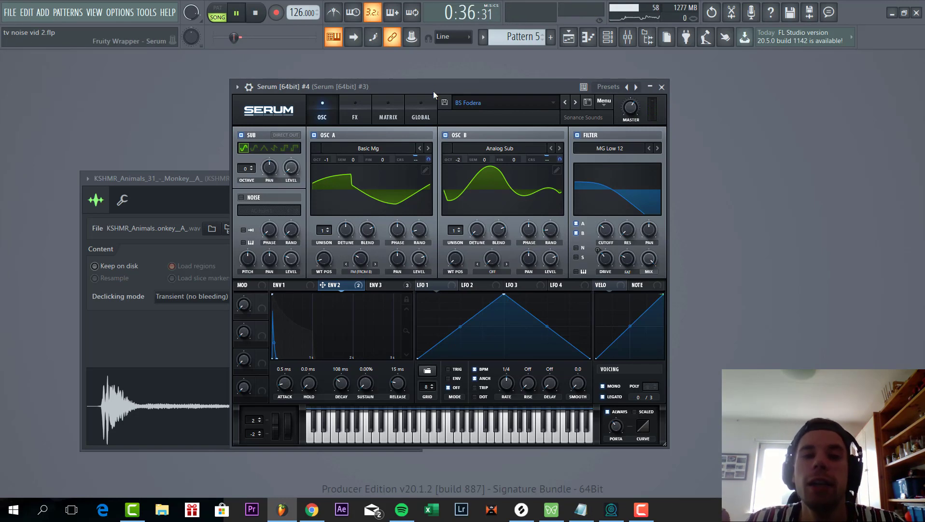
pyautogui.moveTo(433, 91); pyautogui.dragTo(445, 86)
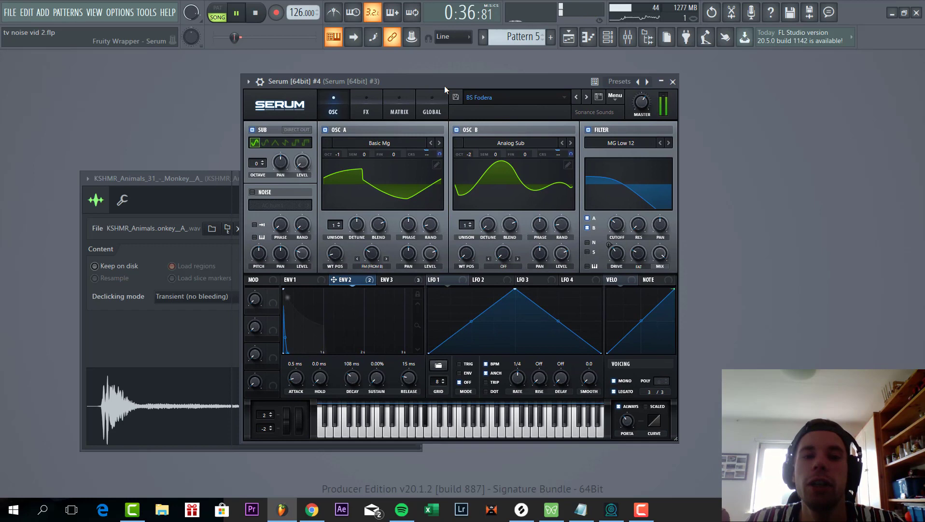
pyautogui.click(456, 130)
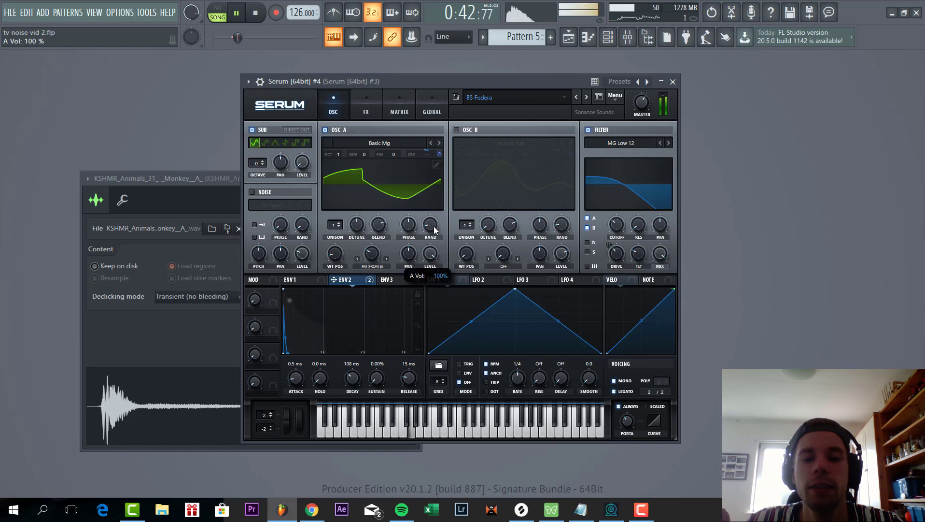
pyautogui.click(457, 130)
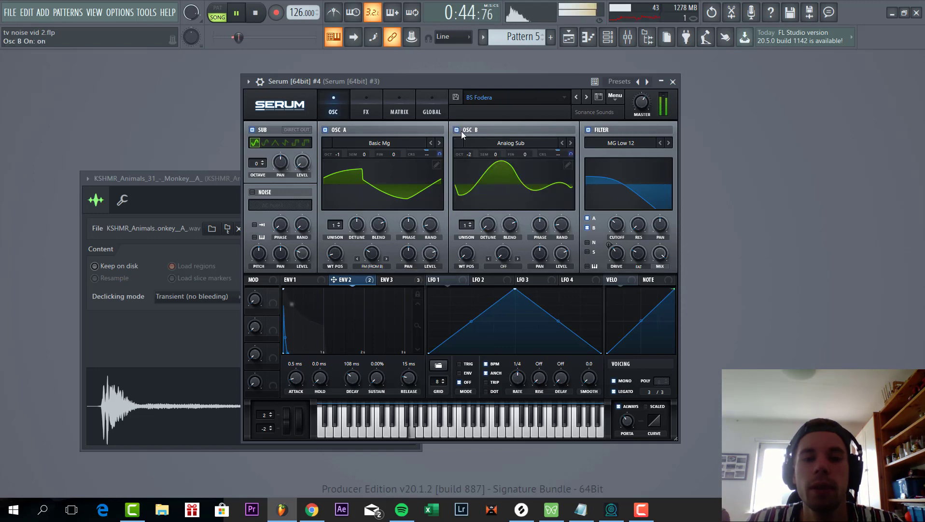
# Demonstrate oscillator A's FM warp, and try an Envelope 2 decay of 132 ms before restoring 108 ms.
pyautogui.moveTo(368, 185); pyautogui.dragTo(347, 223)
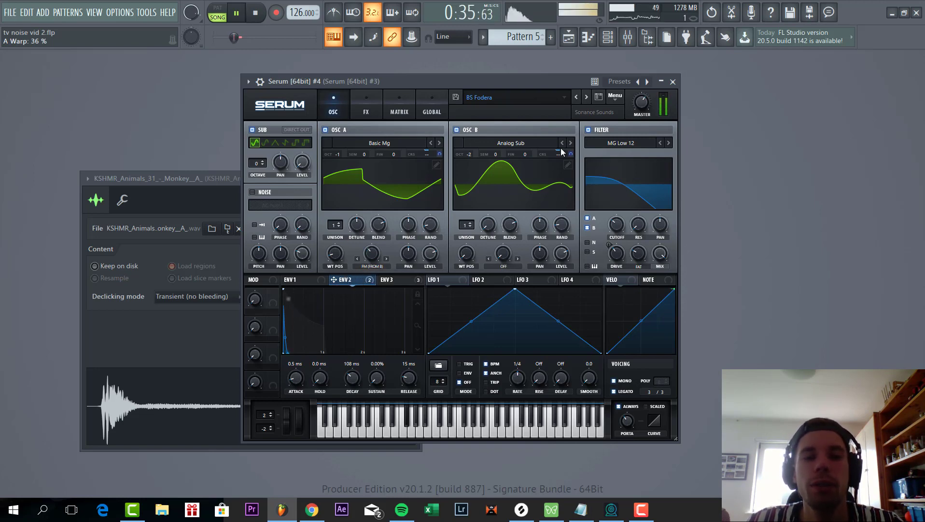
pyautogui.moveTo(358, 369); pyautogui.dragTo(351, 368)
pyautogui.scroll(-3, 353, 373)
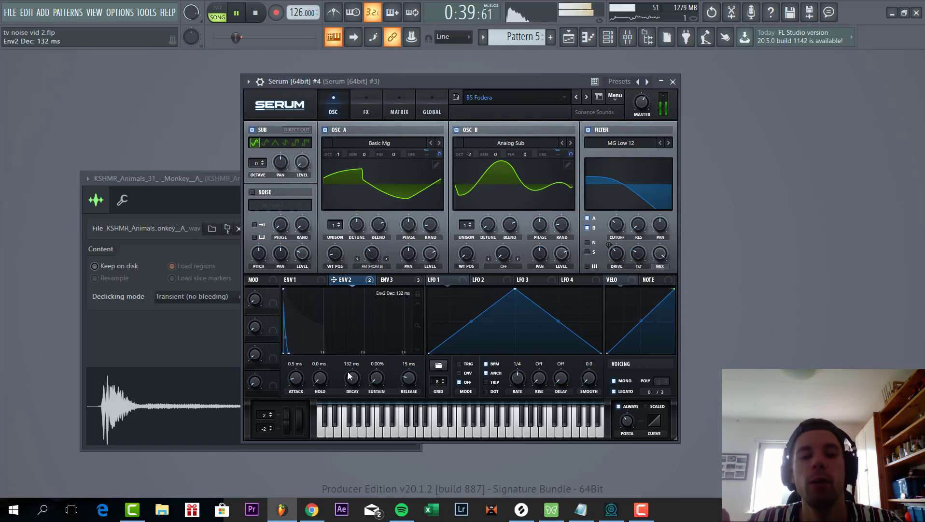
pyautogui.scroll(-1, 352, 374)
# Open Serum's effects section, and compare the bass with the distortion and the compressor each bypassed and re-enabled.
pyautogui.click(366, 104)
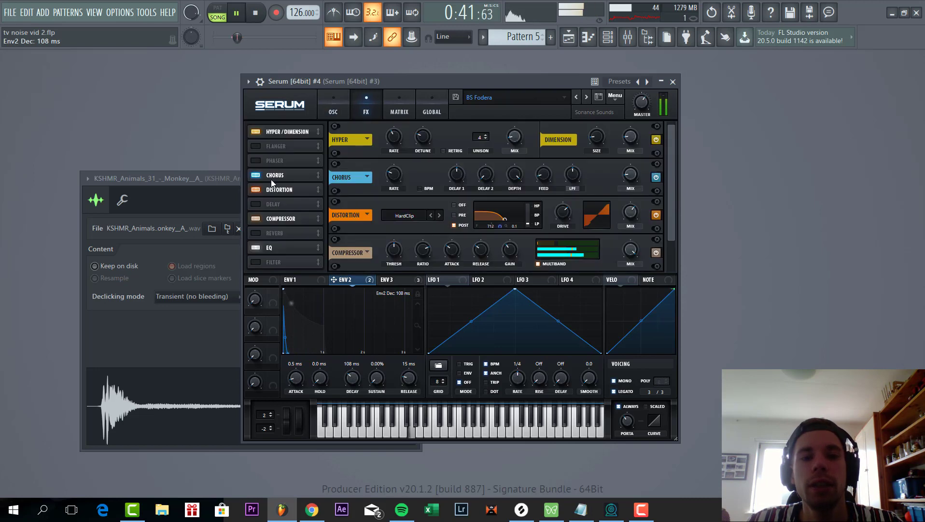
pyautogui.click(255, 189)
pyautogui.click(255, 190)
pyautogui.click(257, 219)
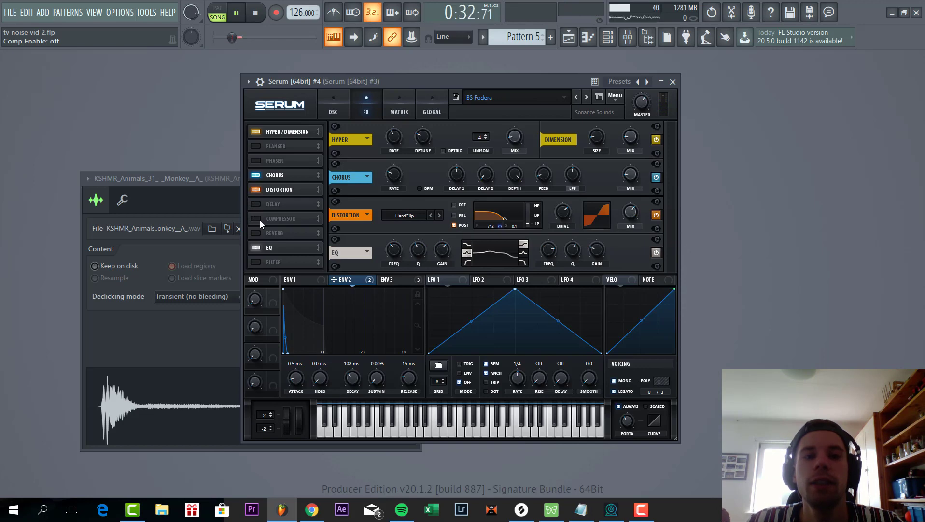
pyautogui.click(260, 221)
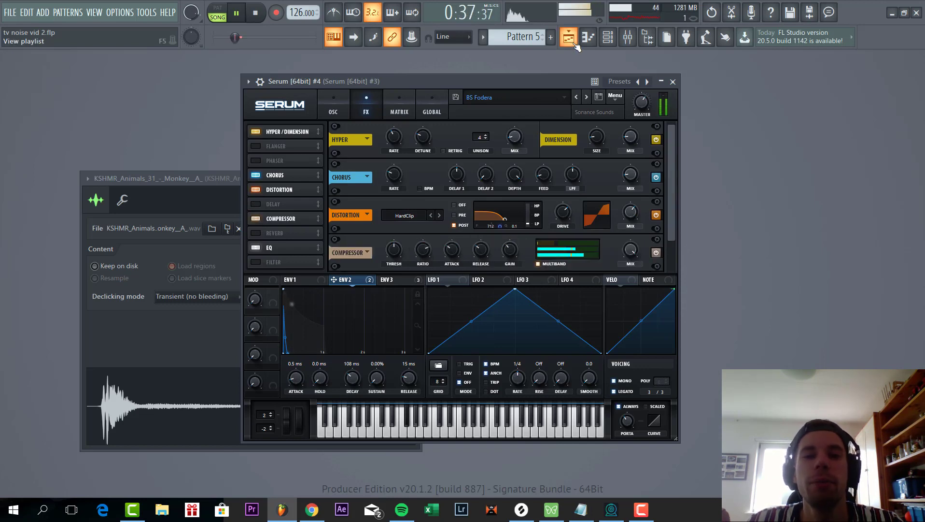
# Open the mixer and inspect the Fruity WaveShaper curve on the bass insert.
pyautogui.click(574, 43)
pyautogui.click(627, 36)
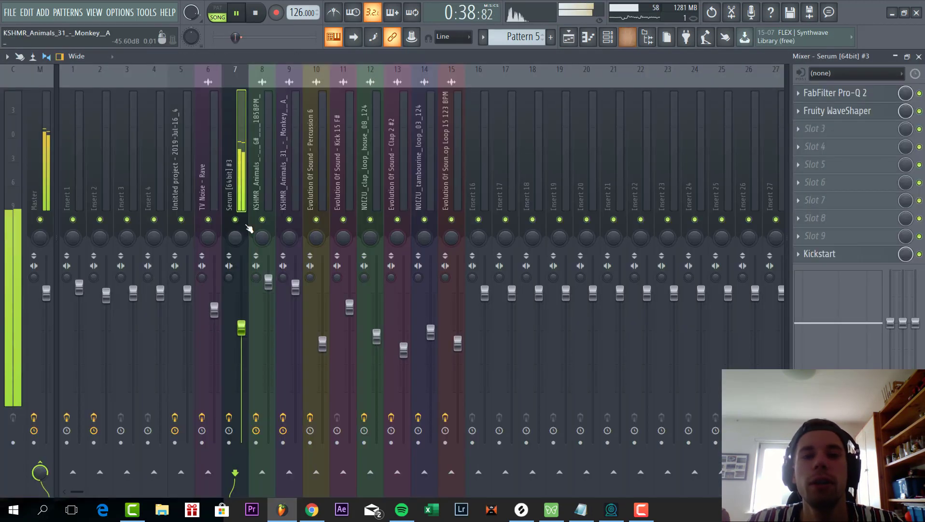
pyautogui.click(866, 112)
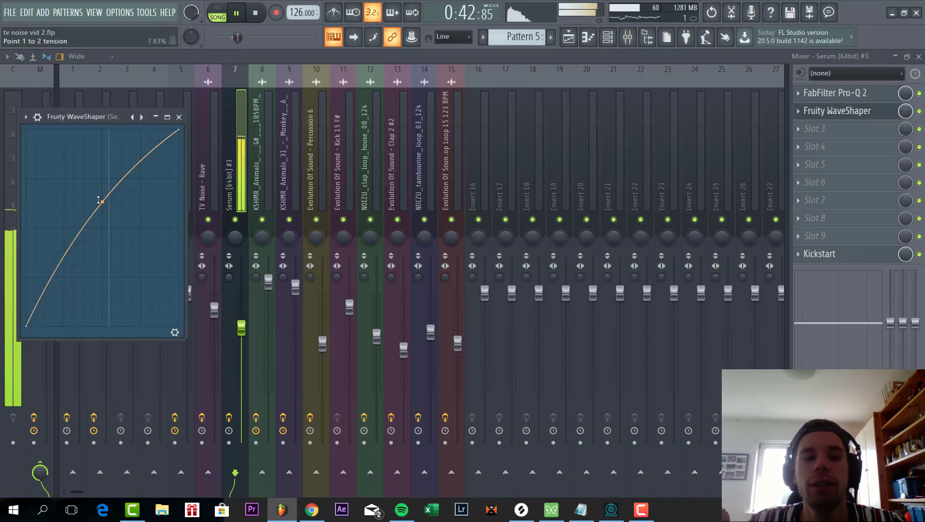
# Adjust the midpoint tension of the Fruity WaveShaper curve on the bass insert, and return to the playlist.
pyautogui.moveTo(102, 176)
pyautogui.mouseDown()
pyautogui.moveTo(103, 158)
pyautogui.moveTo(102, 192)
pyautogui.mouseUp()
pyautogui.click(551, 36)
pyautogui.click(569, 37)
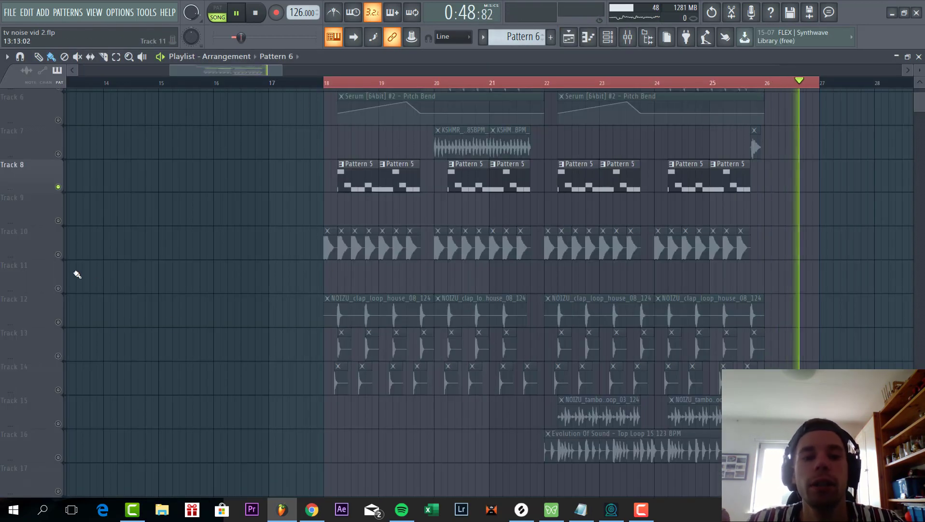
# Unmute tracks 10 and 12 to 16 in the playlist, and play the bass with the drums from bar 22.
pyautogui.click(58, 255)
pyautogui.click(58, 322)
pyautogui.click(58, 356)
pyautogui.click(58, 390)
pyautogui.click(58, 424)
pyautogui.click(58, 458)
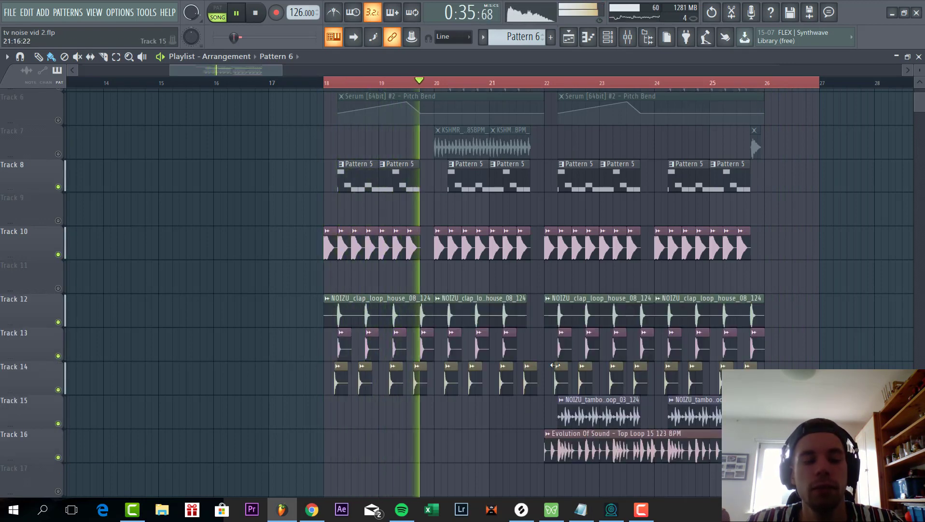
pyautogui.click(548, 83)
pyautogui.scroll(4, 622, 222)
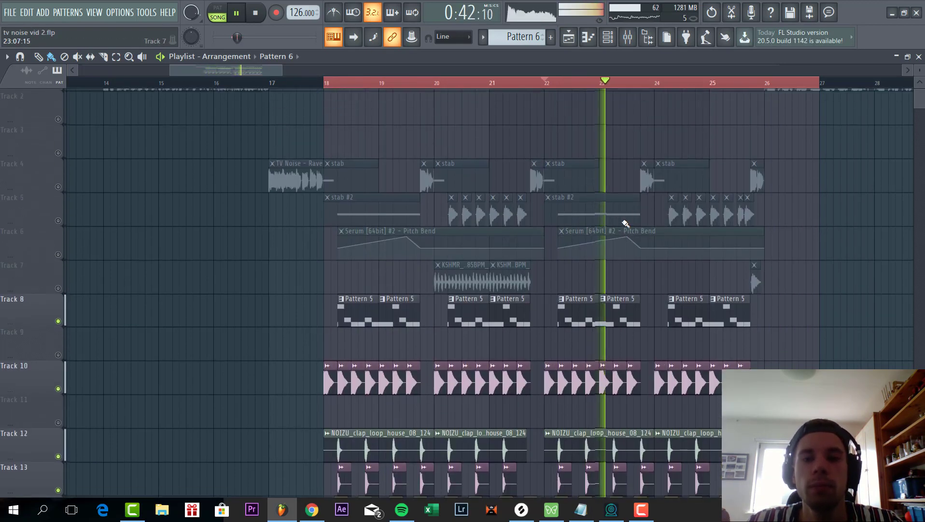
pyautogui.press('space')
# Solo track 7 and play its KSHMR Lemur sample clips from just before bar 20.
pyautogui.scroll(2, 265, 274)
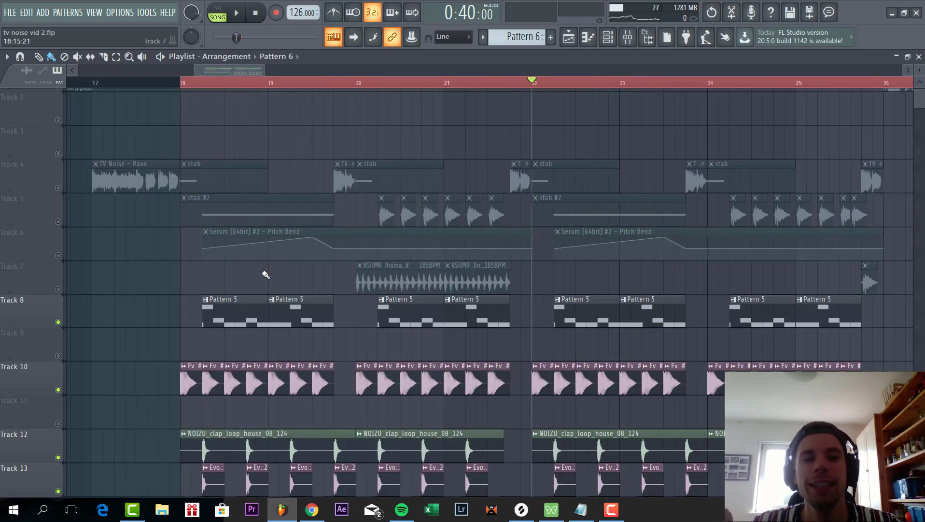
pyautogui.rightClick(58, 289)
pyautogui.click(349, 85)
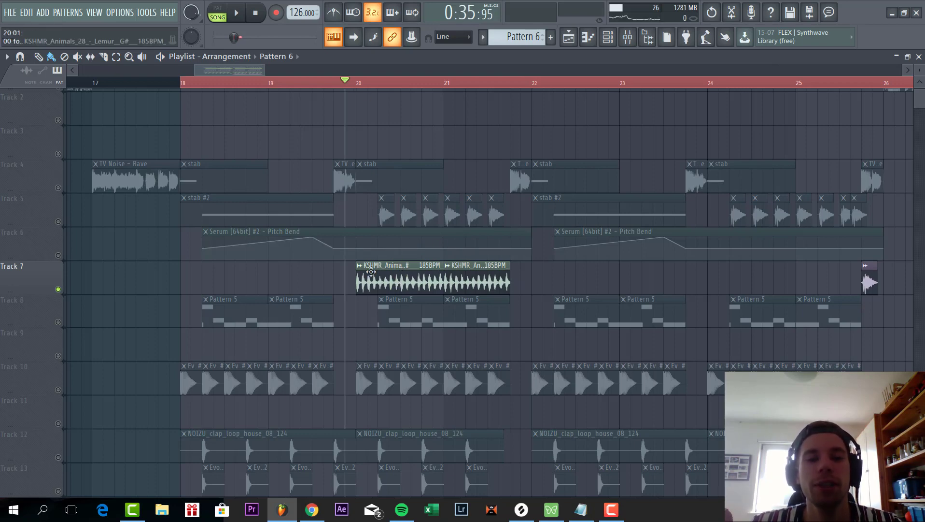
pyautogui.scroll(-2, 370, 271)
pyautogui.press('space')
pyautogui.scroll(2, 357, 277)
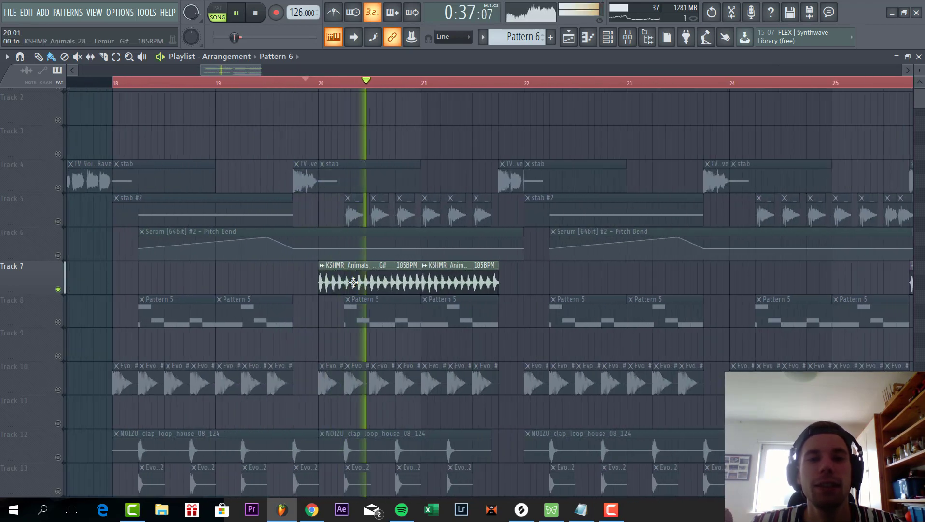
pyautogui.scroll(2, 350, 283)
pyautogui.press('space')
# Show the Lemur sample's channel settings, and bypass the effects from OTT through ValhallaRoom on its mixer insert.
pyautogui.doubleClick(342, 282)
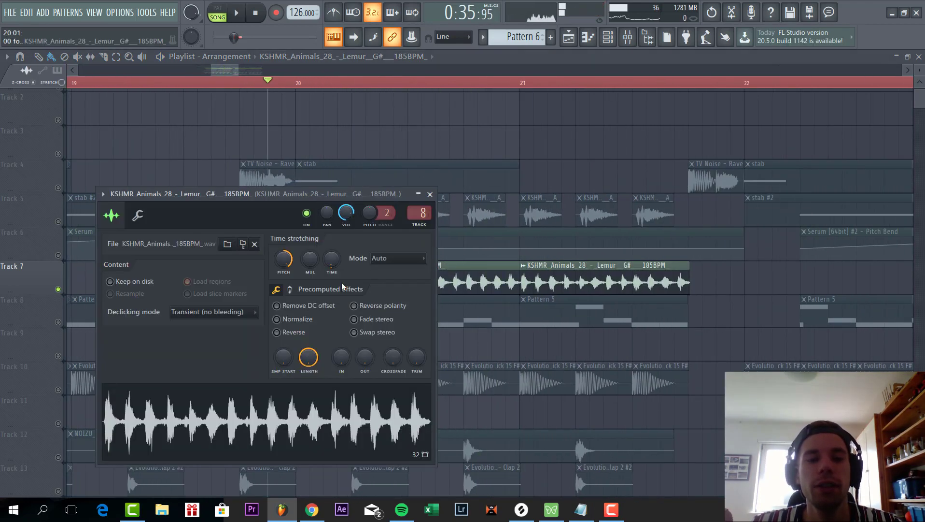
pyautogui.moveTo(261, 197); pyautogui.dragTo(441, 141)
pyautogui.scroll(1, 516, 114)
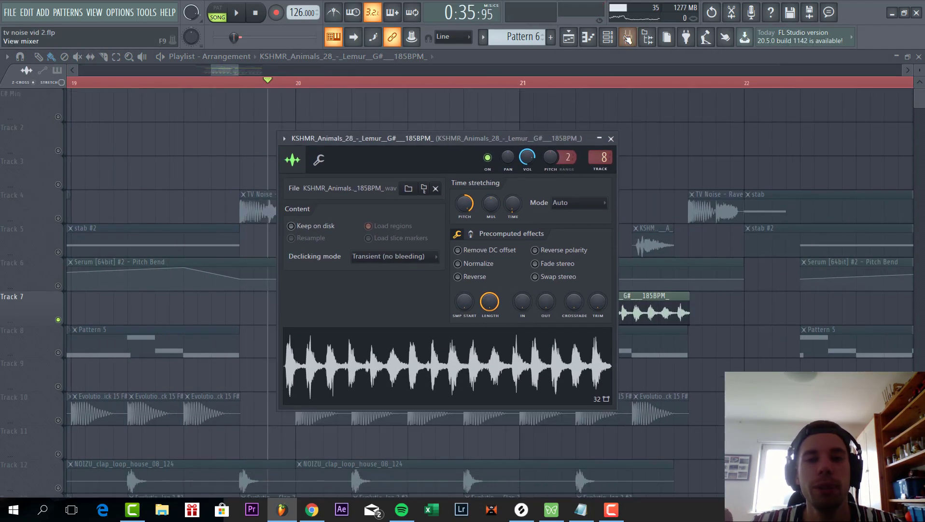
pyautogui.click(628, 39)
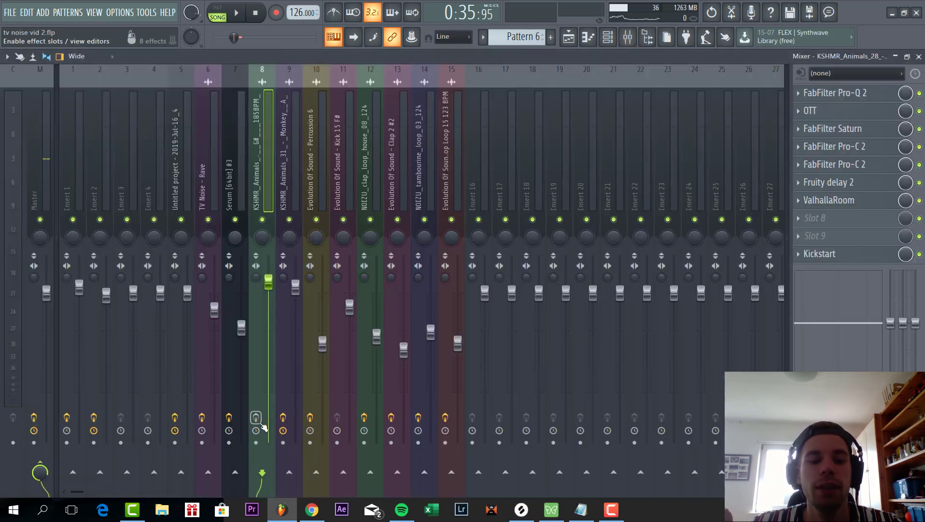
pyautogui.press('z')
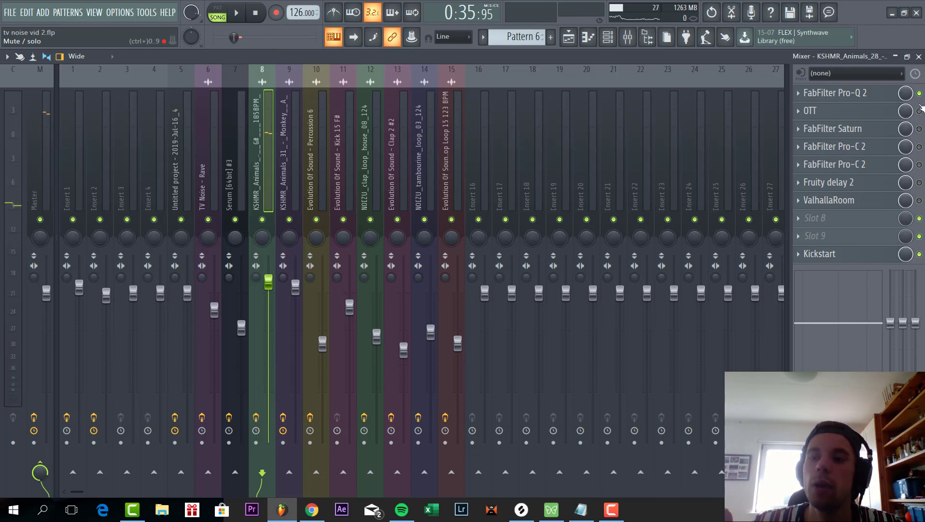
# Open FabFilter Pro-Q 2 on the Lemur insert and set its low cut to about 328 Hz during playback.
pyautogui.click(877, 98)
pyautogui.click(891, 89)
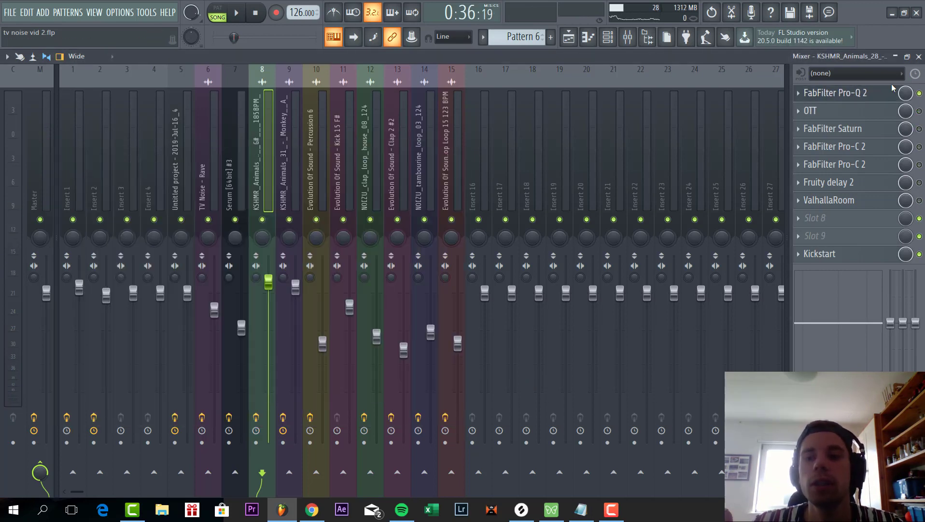
pyautogui.click(870, 98)
pyautogui.press('space')
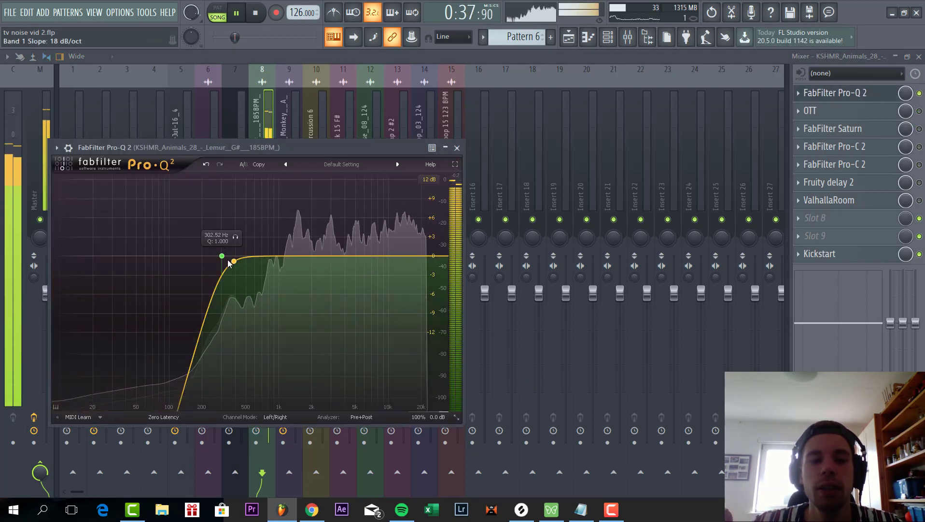
pyautogui.moveTo(222, 256); pyautogui.dragTo(226, 255)
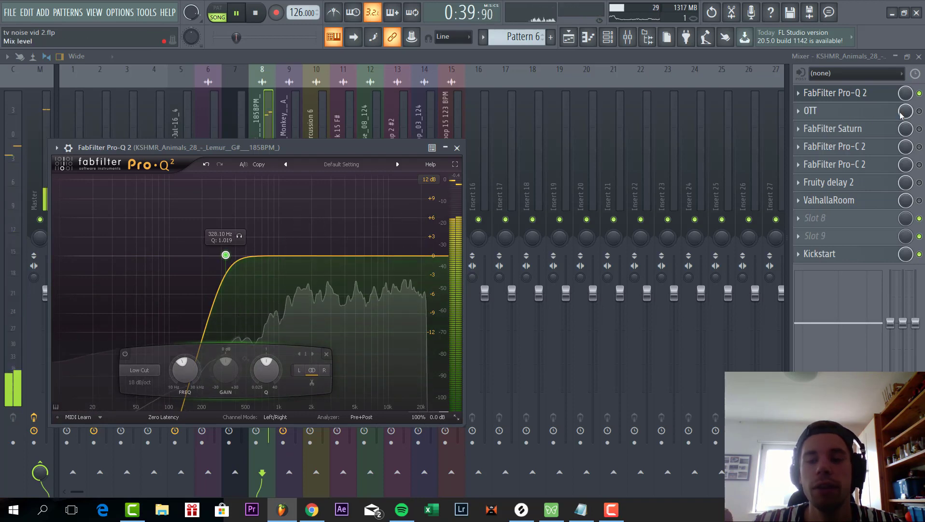
# Re-enable OTT and FabFilter Saturn on the Lemur insert, and show the settings of each.
pyautogui.click(855, 112)
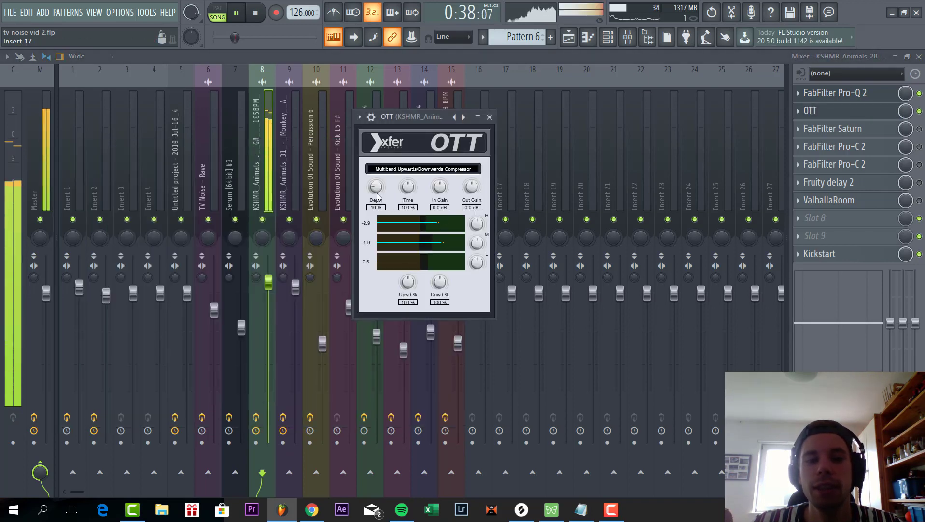
pyautogui.click(919, 129)
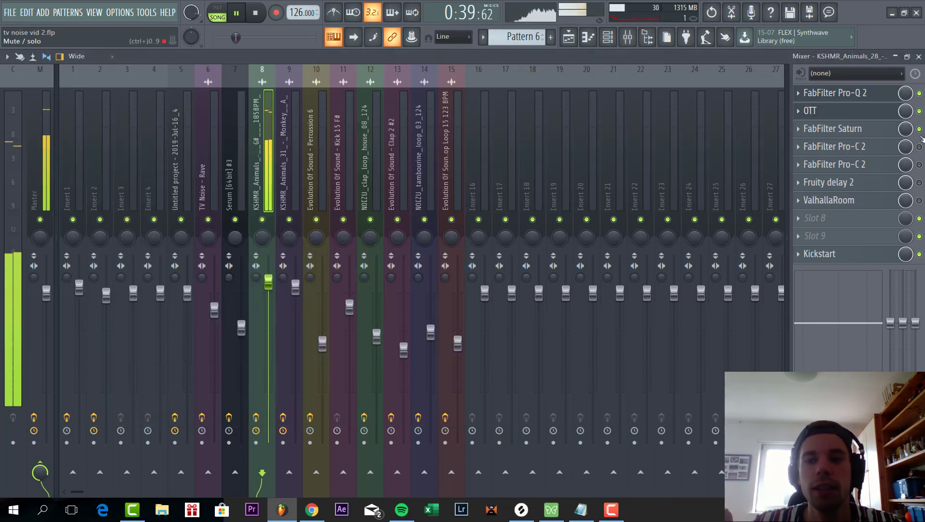
pyautogui.click(827, 129)
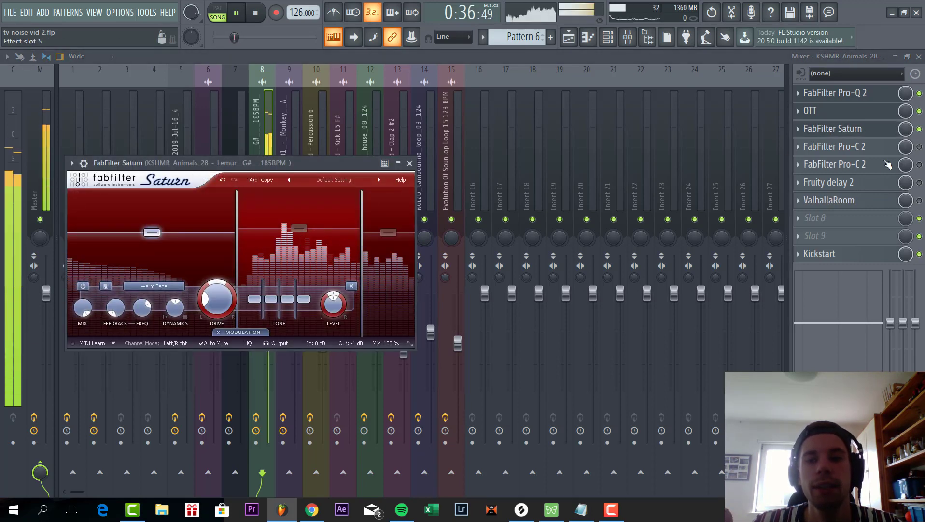
pyautogui.press('Escape')
# Re-enable and show both FabFilter Pro-C 2 compressors on the Lemur insert, and re-enable Fruity delay 2 and ValhallaRoom.
pyautogui.click(858, 166)
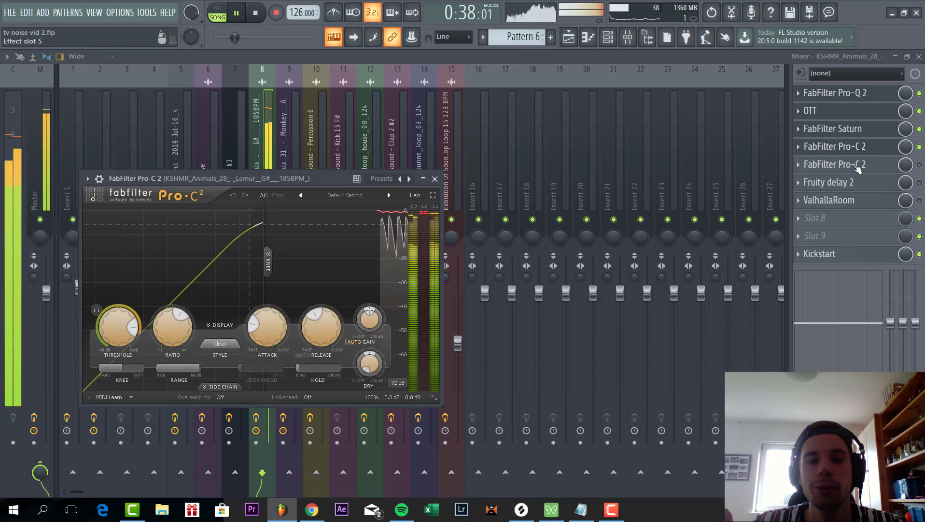
pyautogui.click(919, 165)
pyautogui.press('Escape')
pyautogui.click(883, 166)
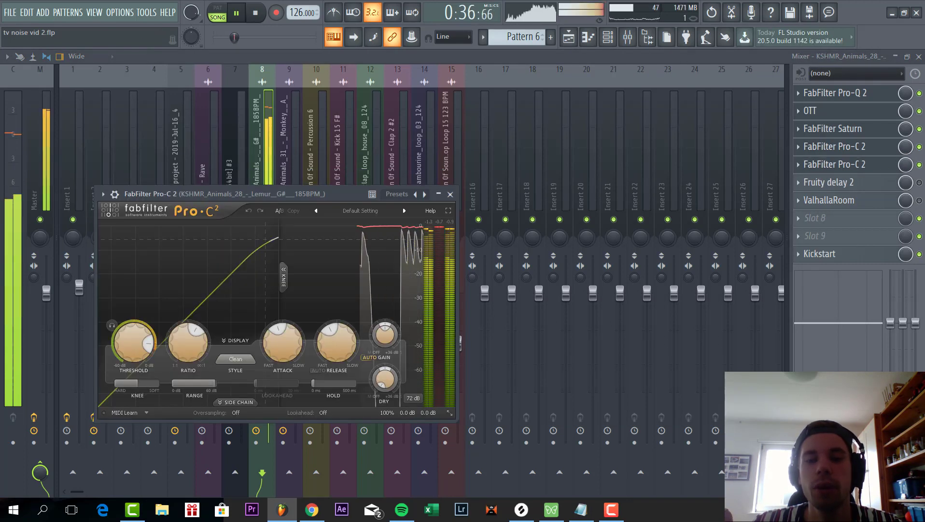
pyautogui.click(920, 182)
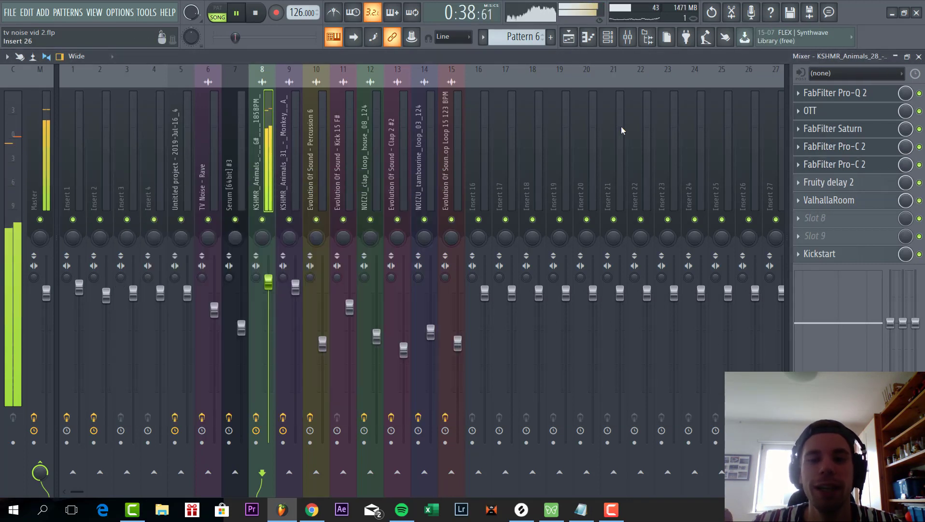
# Return to the playlist, turn all tracks back on, and clear the loop selection over bars 20 and 21.
pyautogui.click(569, 33)
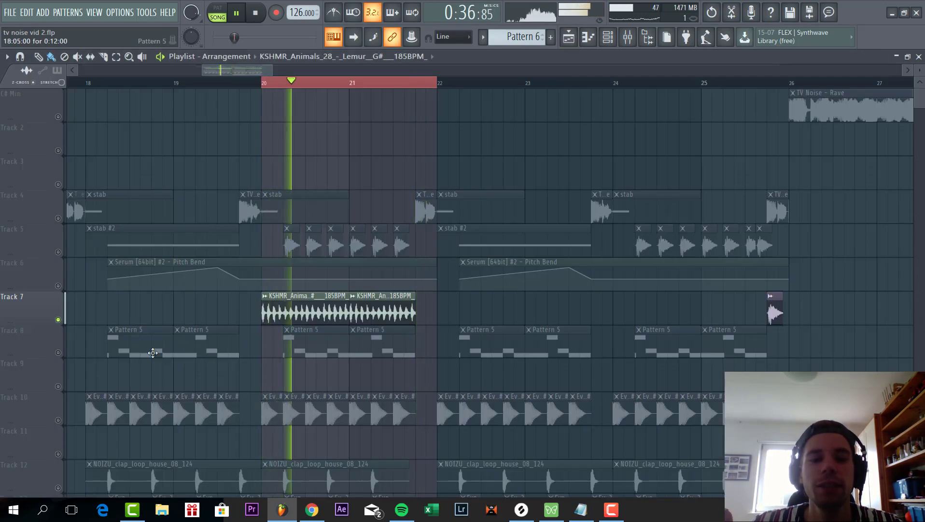
pyautogui.scroll(-3, 265, 338)
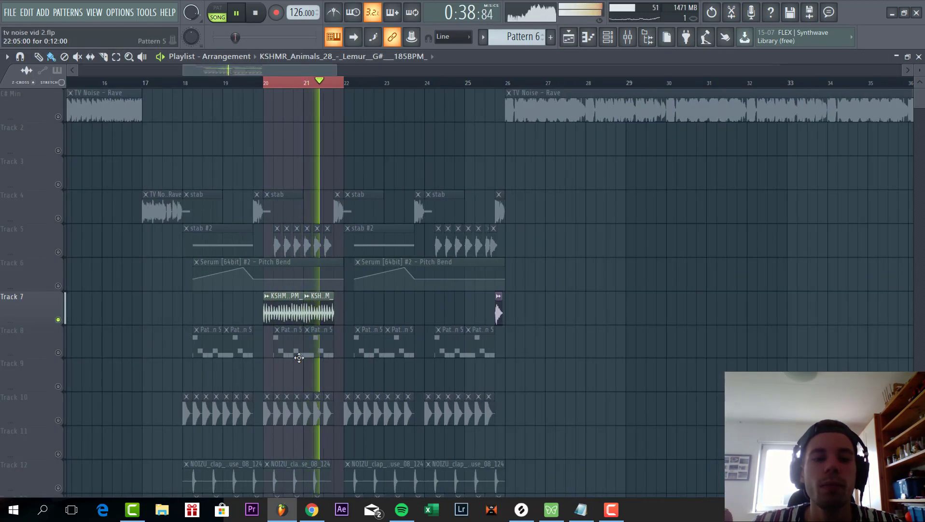
pyautogui.scroll(1, 232, 362)
pyautogui.rightClick(59, 353)
pyautogui.rightClick(59, 353)
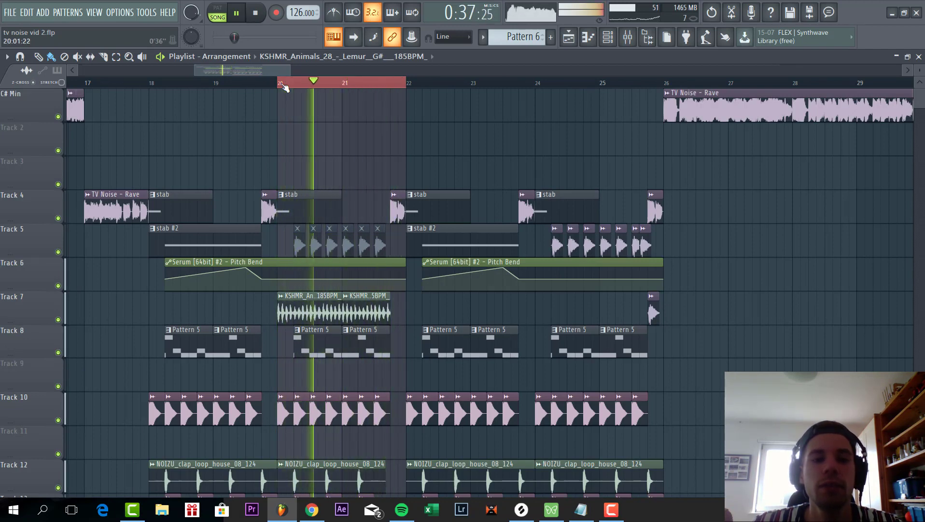
pyautogui.moveTo(302, 82); pyautogui.dragTo(418, 83)
pyautogui.rightClick(419, 84)
pyautogui.press('space')
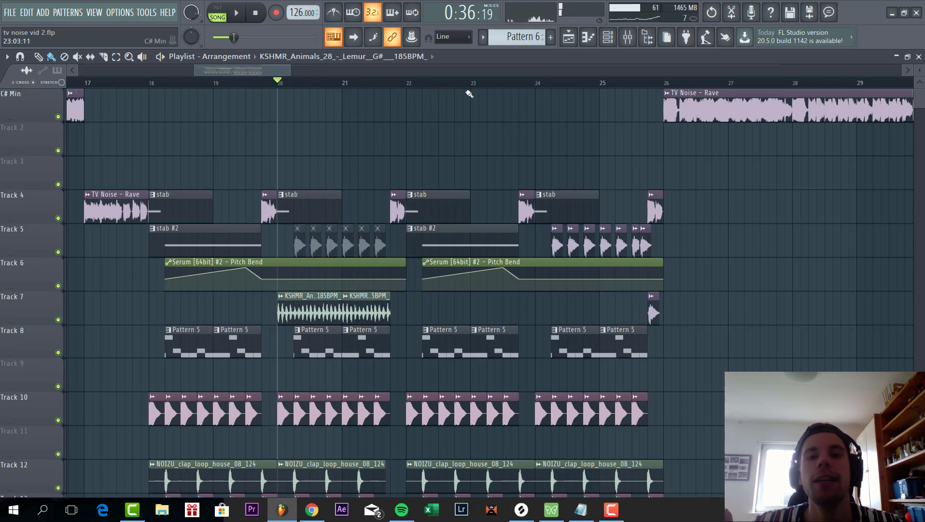
# Play the drop from bar 24, and set a loop selection from bar 24 to bar 26.
pyautogui.scroll(5, 623, 266)
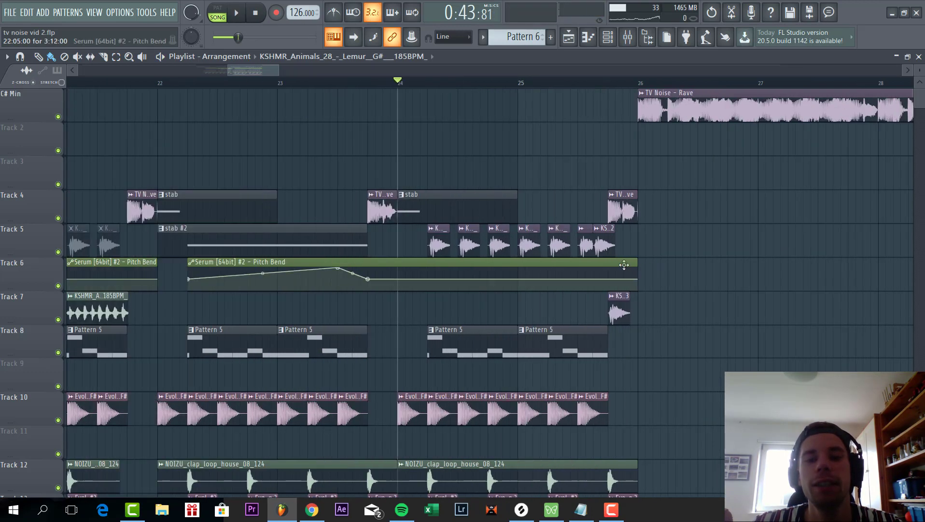
pyautogui.press('space')
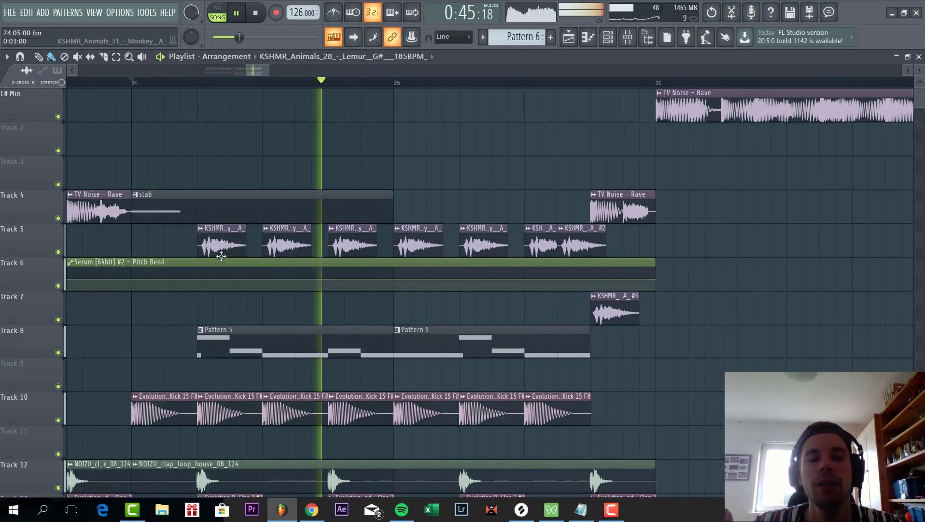
pyautogui.press('space')
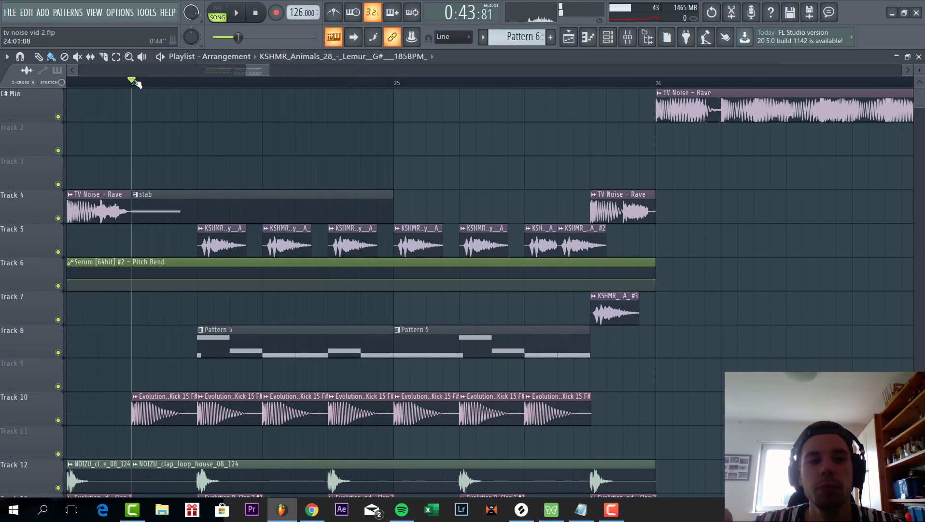
pyautogui.moveTo(135, 83); pyautogui.dragTo(660, 89)
pyautogui.keyDown('ctrl'); pyautogui.click(581, 138); pyautogui.keyUp('ctrl')
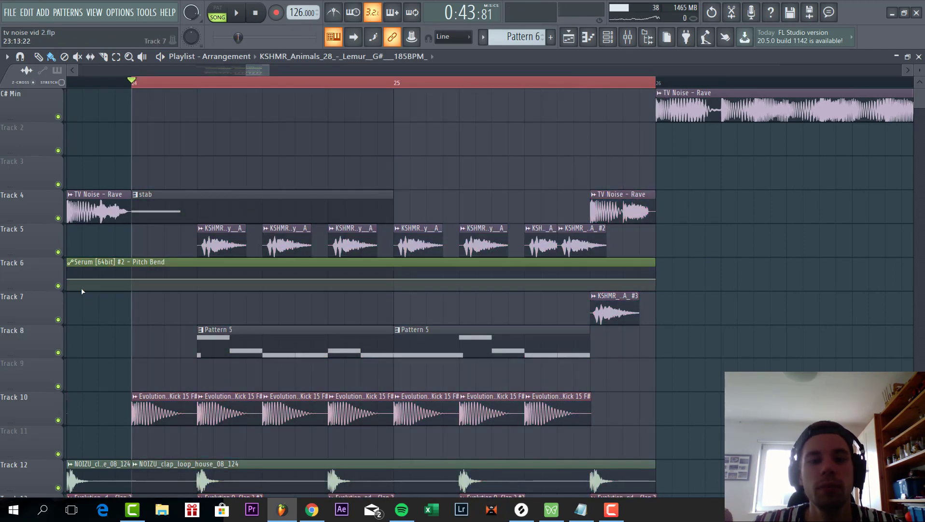
# Solo track 5, play its KSHMR Monkey clips, and open the sample's channel settings.
pyautogui.rightClick(59, 253)
pyautogui.press('space')
pyautogui.doubleClick(227, 236)
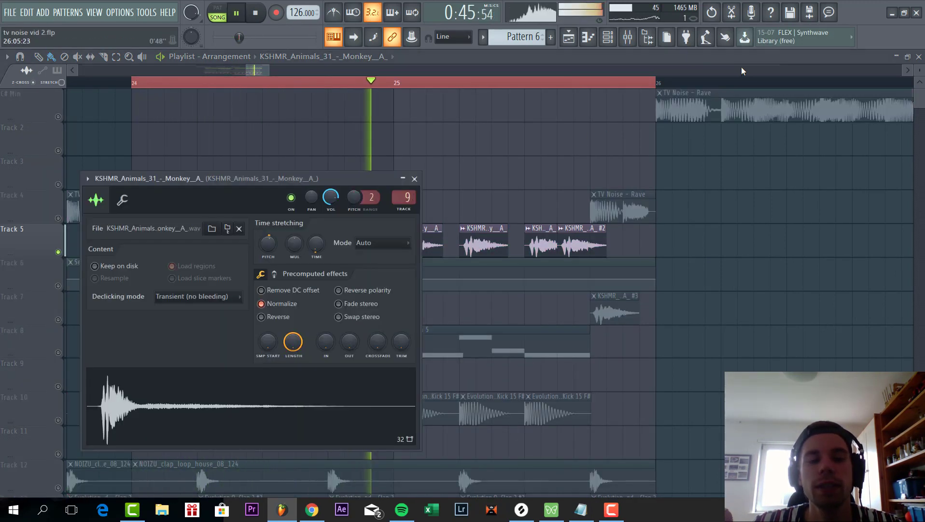
# Open the Monkey sample's mixer insert, and compare the sound with its whole effects chain bypassed and re-enabled.
pyautogui.click(628, 36)
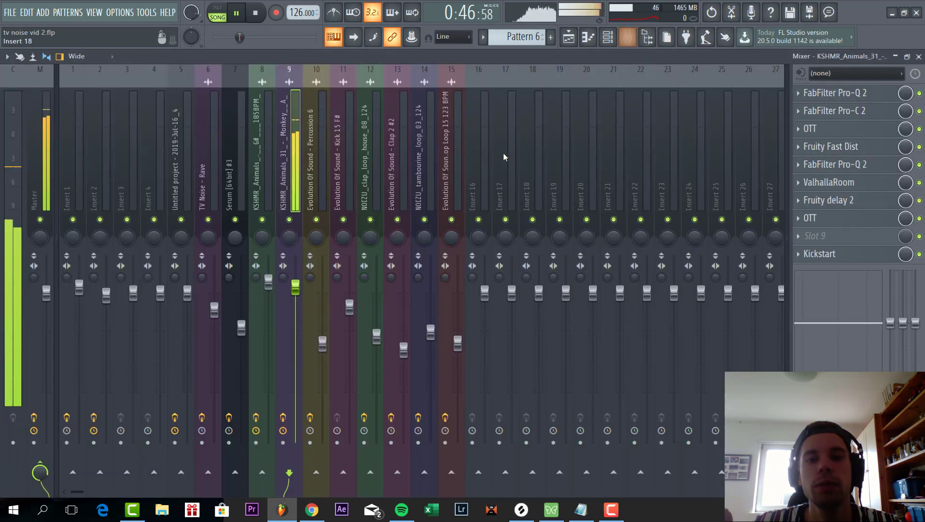
pyautogui.click(284, 417)
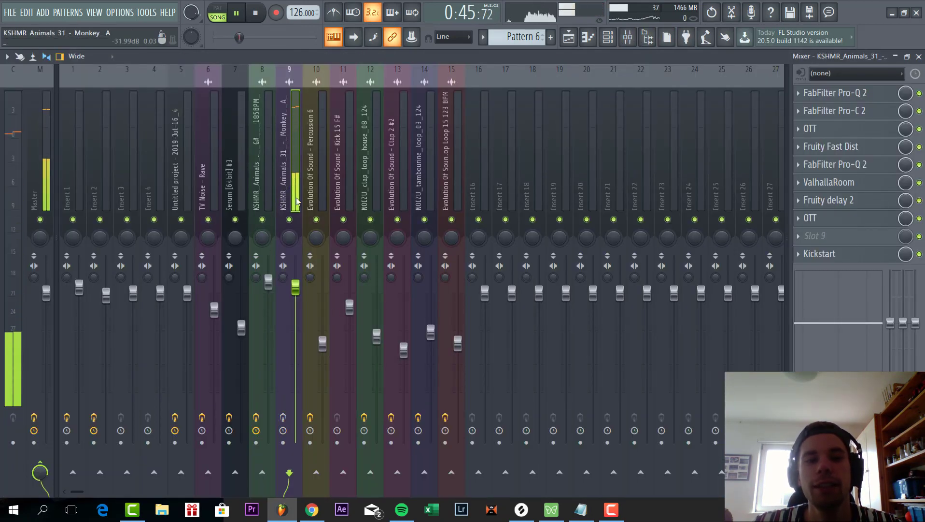
pyautogui.click(283, 417)
# Open the first FabFilter Pro-Q 2 on the Monkey insert and slightly adjust its low cut band.
pyautogui.click(845, 100)
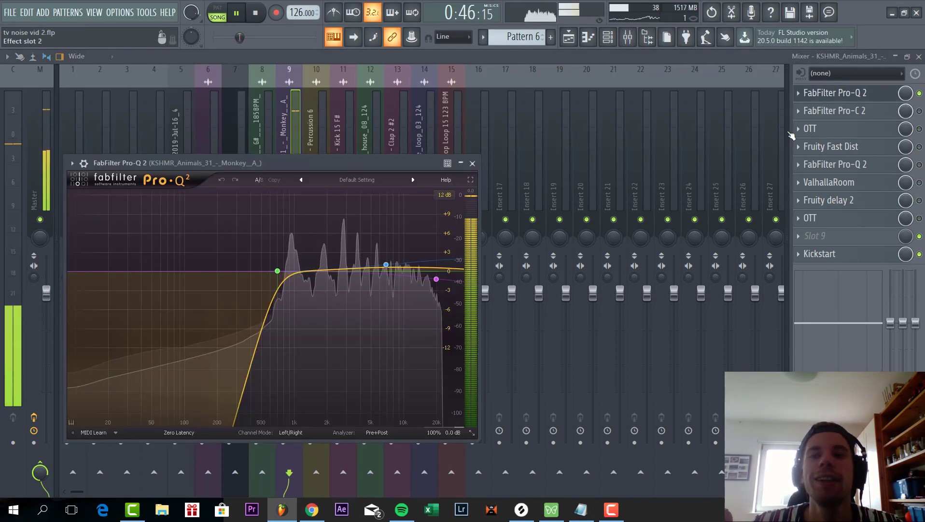
pyautogui.moveTo(274, 273)
pyautogui.mouseDown()
pyautogui.moveTo(186, 271)
pyautogui.moveTo(275, 274)
pyautogui.mouseUp()
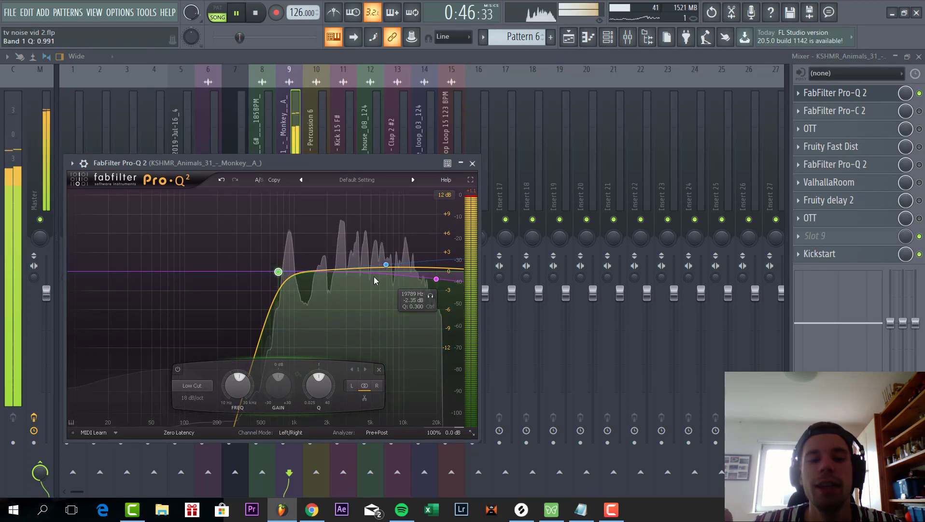
# Re-enable FabFilter Pro-C 2 and the first OTT on the Monkey insert, and show the settings of each.
pyautogui.click(920, 112)
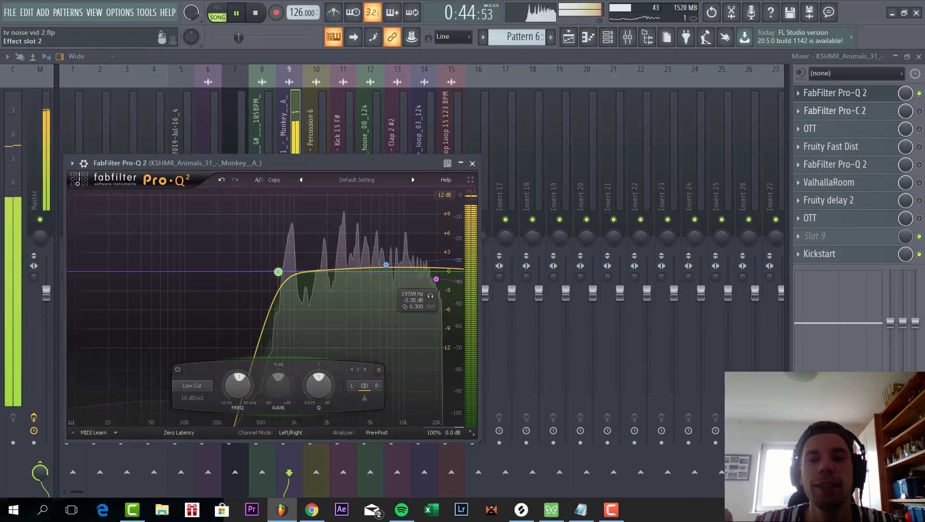
pyautogui.click(863, 114)
pyautogui.click(862, 111)
pyautogui.click(862, 112)
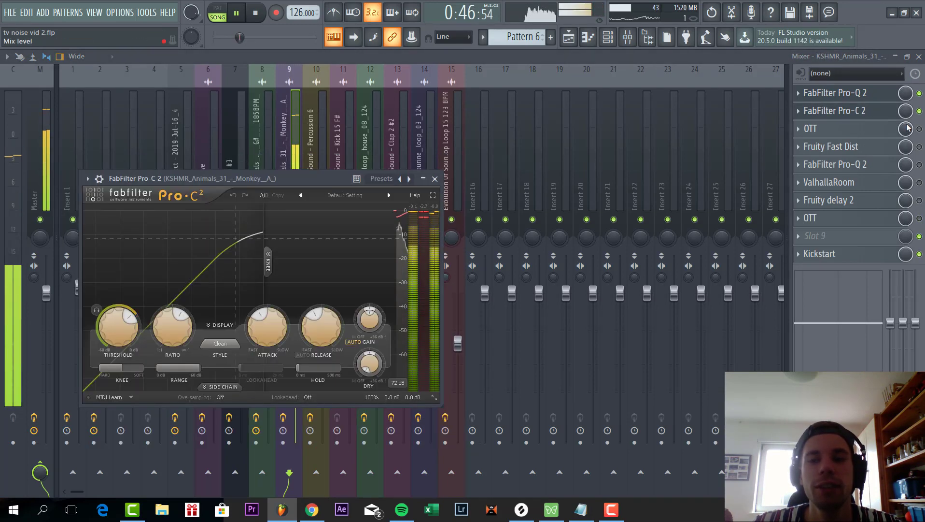
pyautogui.click(862, 111)
pyautogui.click(856, 130)
pyautogui.click(856, 131)
pyautogui.click(856, 130)
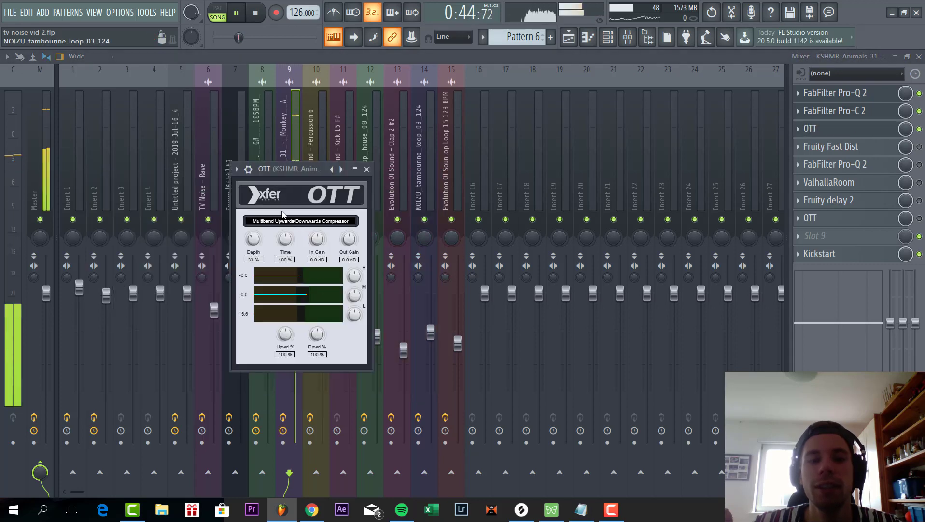
# Re-enable Fruity Fast Dist and the second FabFilter Pro-Q 2 on the Monkey insert, and show the settings of each.
pyautogui.moveTo(277, 174); pyautogui.dragTo(340, 105)
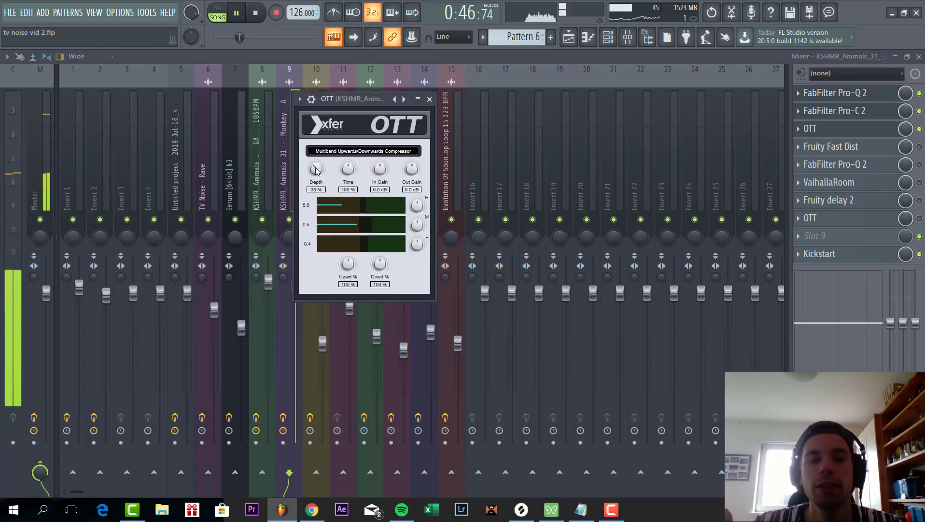
pyautogui.click(844, 147)
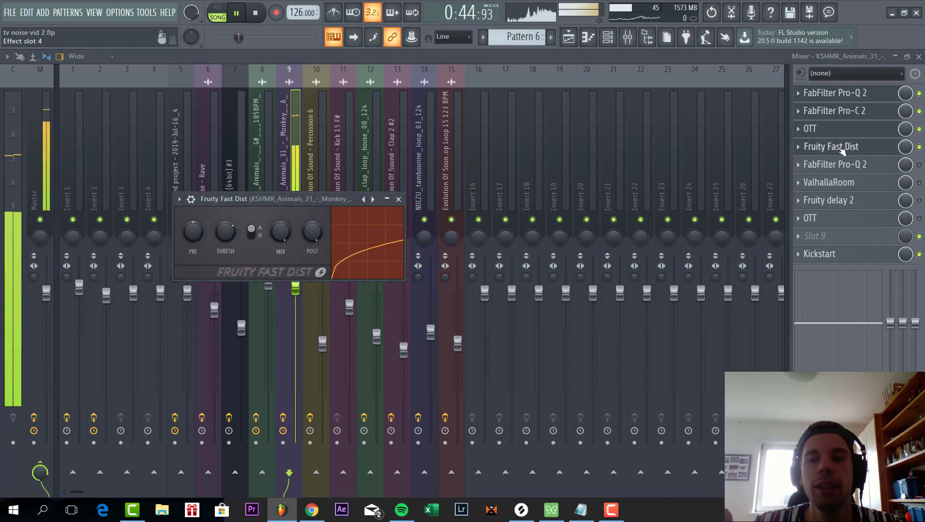
pyautogui.moveTo(299, 200); pyautogui.dragTo(499, 188)
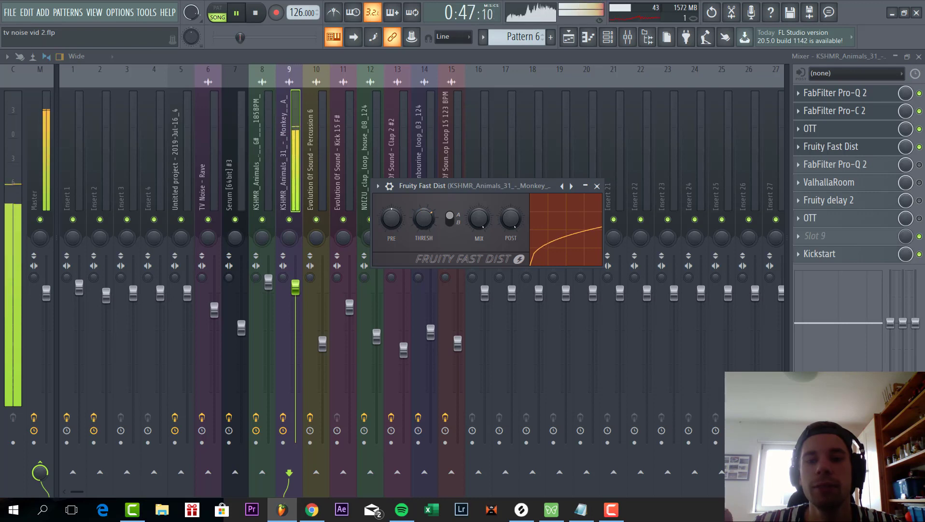
pyautogui.click(847, 165)
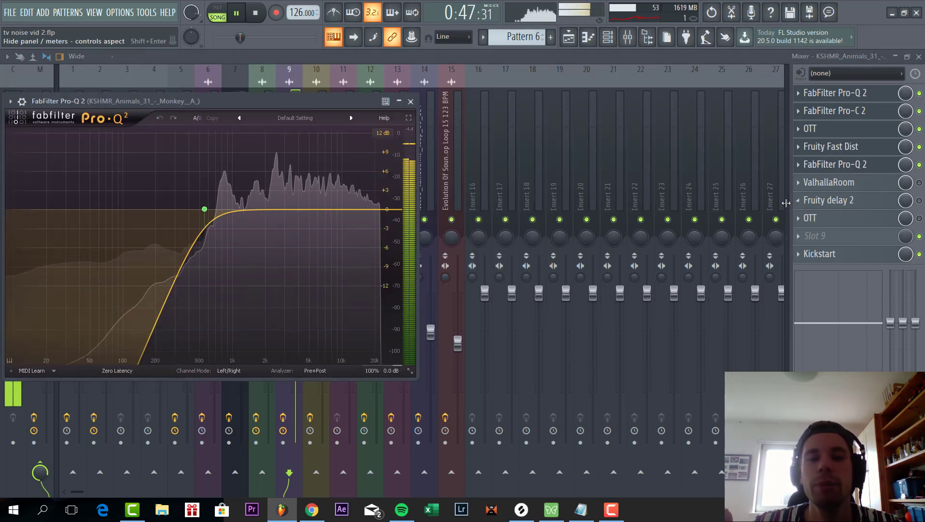
# Re-enable ValhallaRoom, Fruity delay 2 and the second OTT on the Monkey insert, and show the second OTT's settings.
pyautogui.click(919, 183)
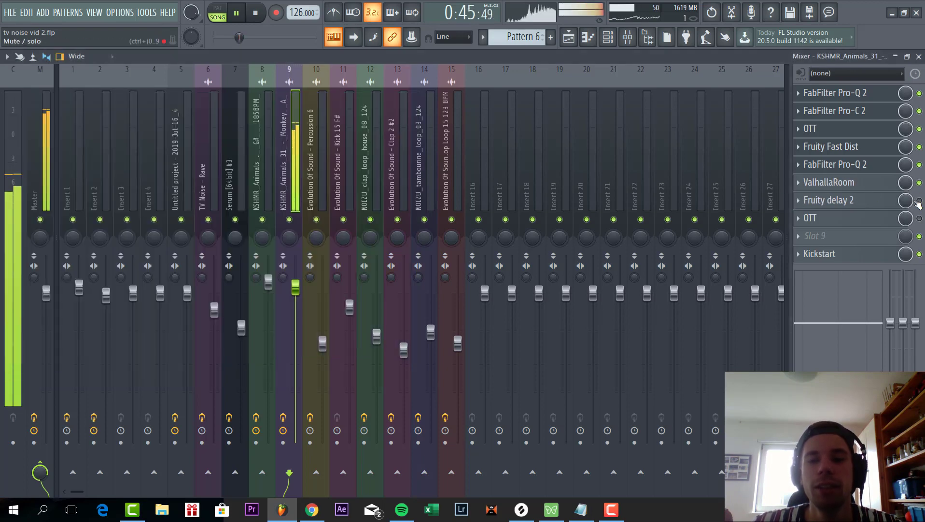
pyautogui.click(855, 225)
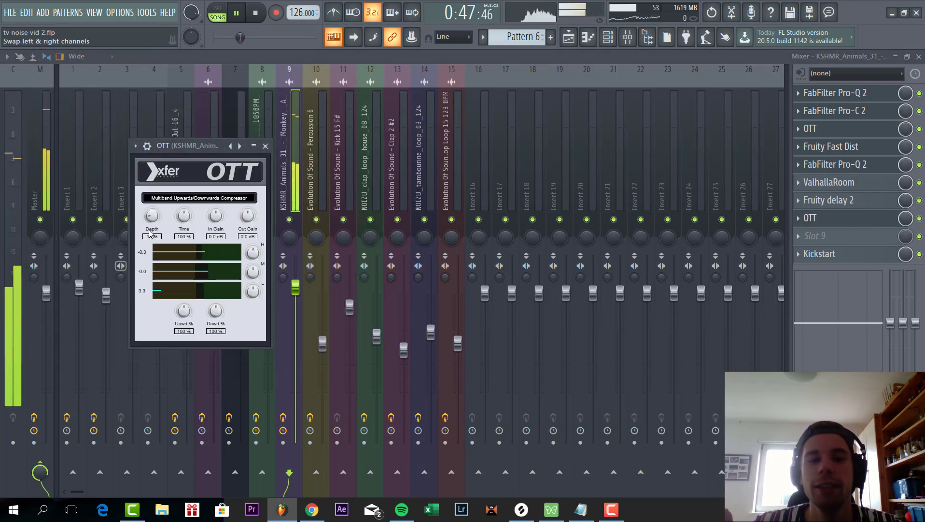
pyautogui.moveTo(203, 150); pyautogui.dragTo(415, 139)
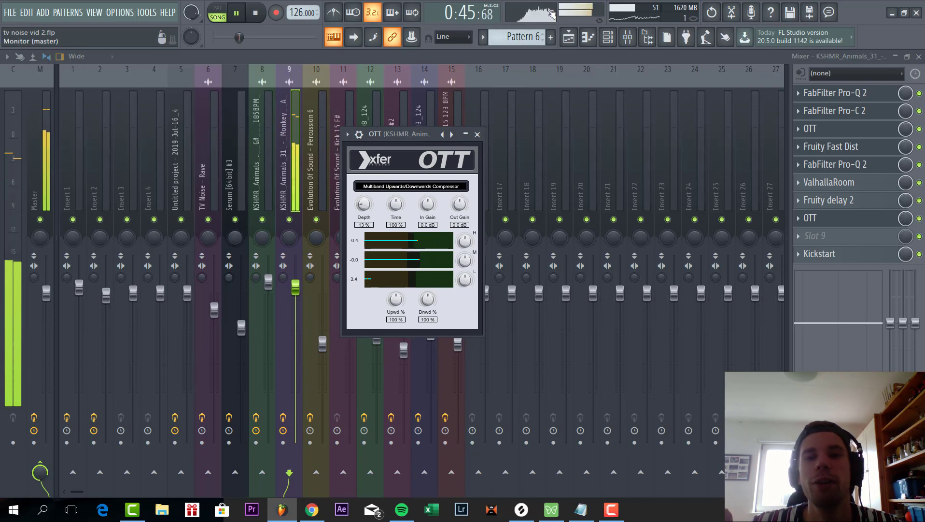
# Return to the playlist, unsolo track 5, and play bars 24 to 26 with all tracks audible.
pyautogui.click(570, 35)
pyautogui.press('space')
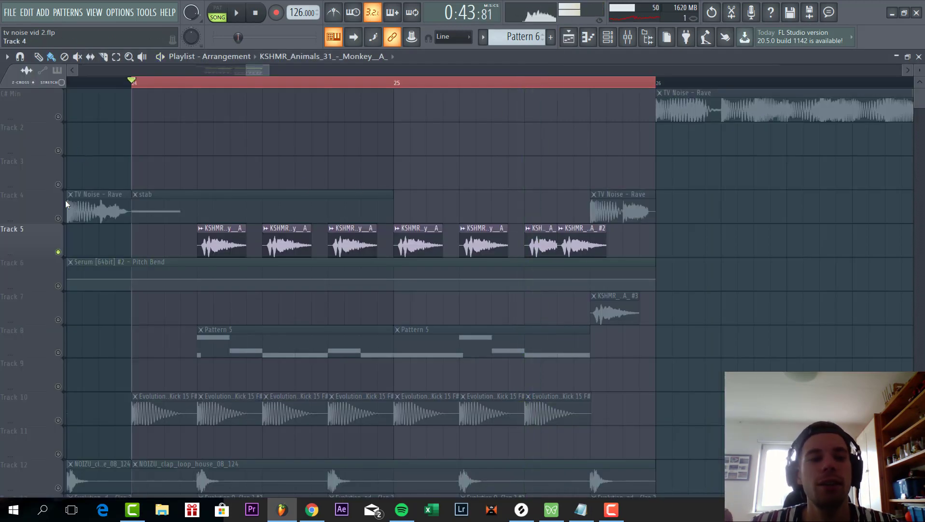
pyautogui.rightClick(58, 218)
pyautogui.rightClick(59, 218)
pyautogui.press('space')
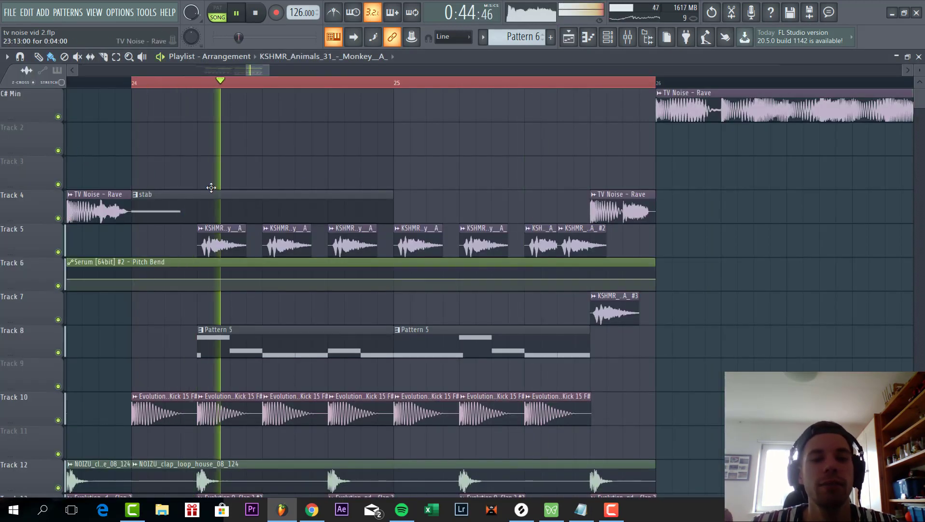
pyautogui.scroll(-8, 243, 174)
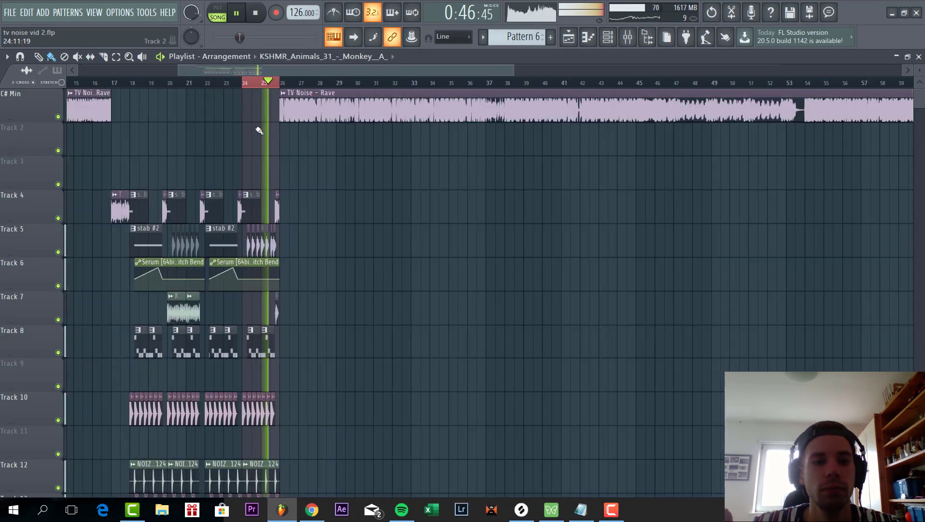
# Play the soloed stab, stab #2 and Serum pitch bend clips on tracks 4 to 6 from bar 18.
pyautogui.press('space')
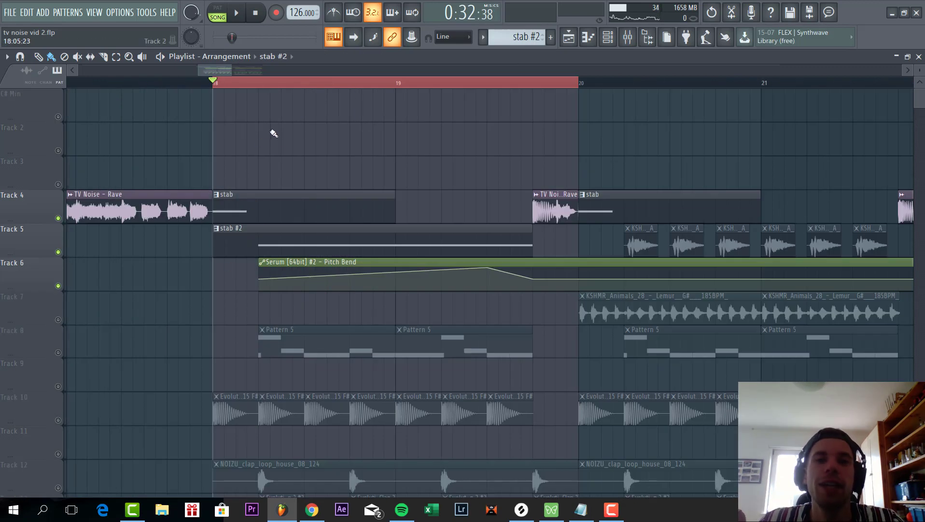
pyautogui.press('space')
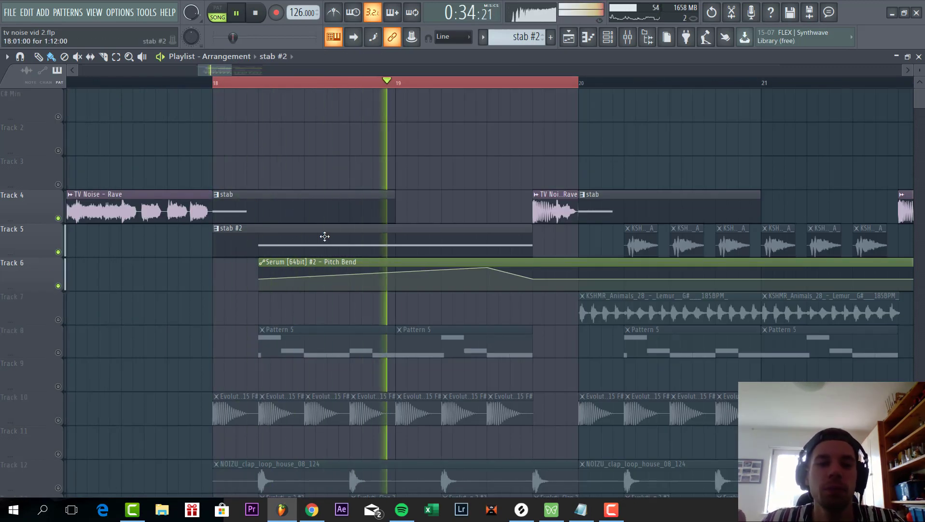
pyautogui.press('space')
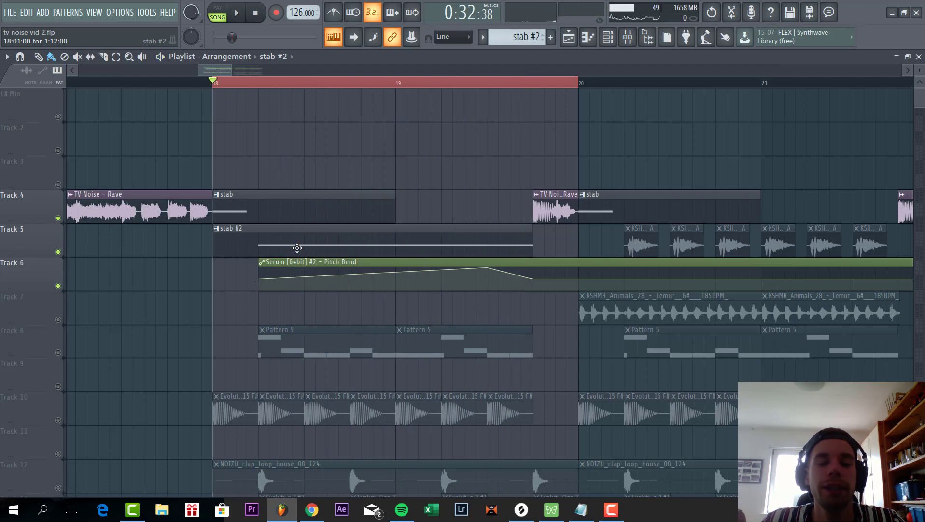
# Open the stab #2 pattern's channels, and show the Serum #2 synth that plays its note.
pyautogui.doubleClick(298, 248)
pyautogui.press('Escape')
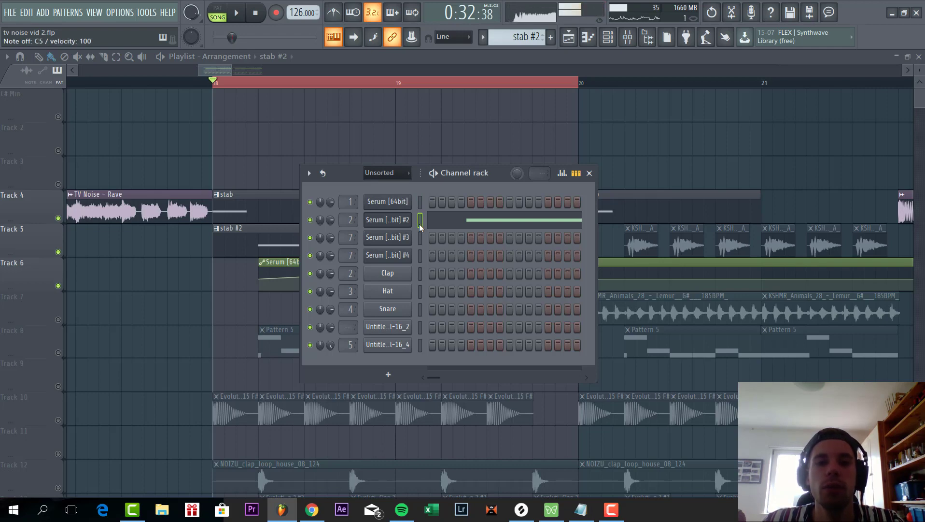
pyautogui.click(404, 220)
pyautogui.moveTo(431, 73); pyautogui.dragTo(417, 114)
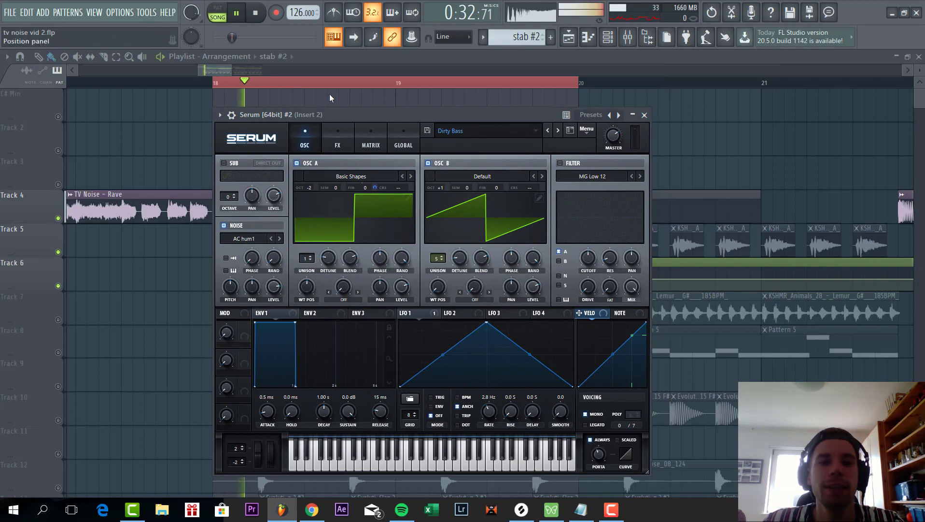
# Audition Serum #2's oscillators by switching Osc A and Osc B off and back on, and show Osc B's unison setting.
pyautogui.click(366, 210)
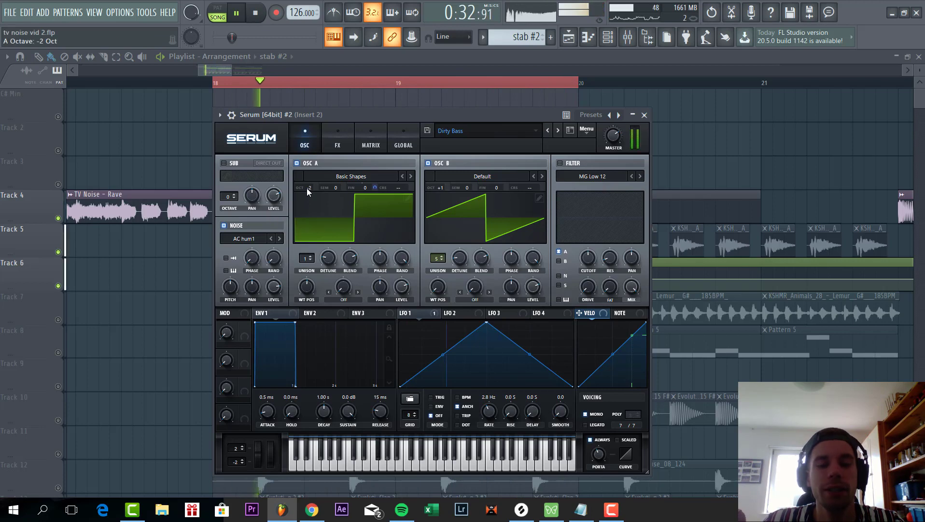
pyautogui.click(297, 164)
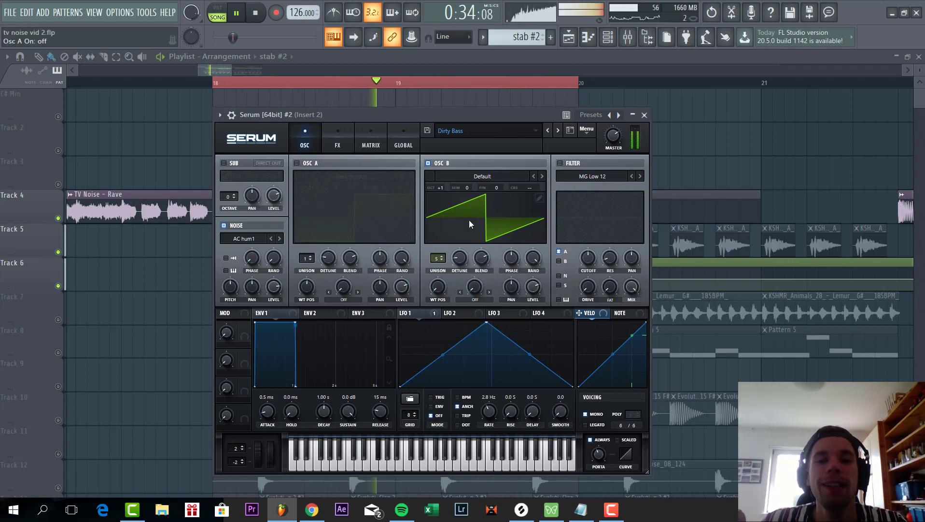
pyautogui.click(427, 163)
pyautogui.click(298, 162)
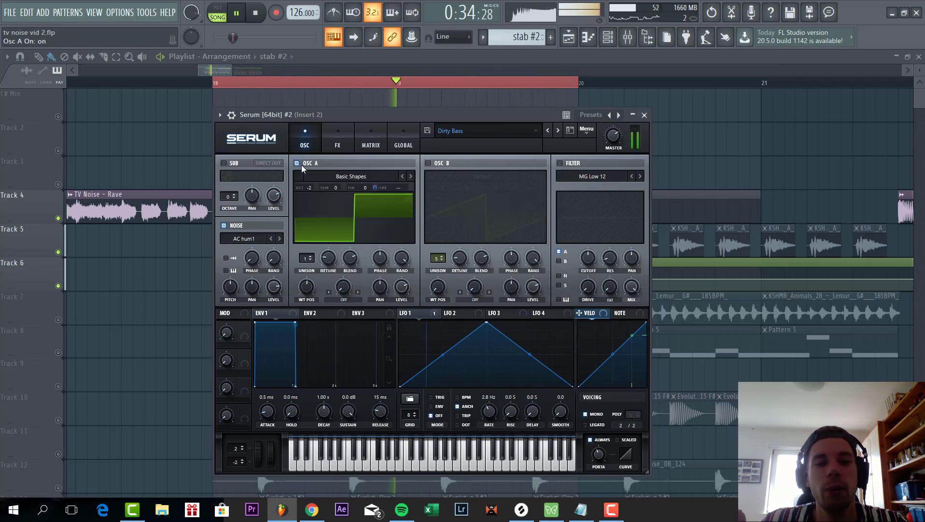
pyautogui.click(297, 163)
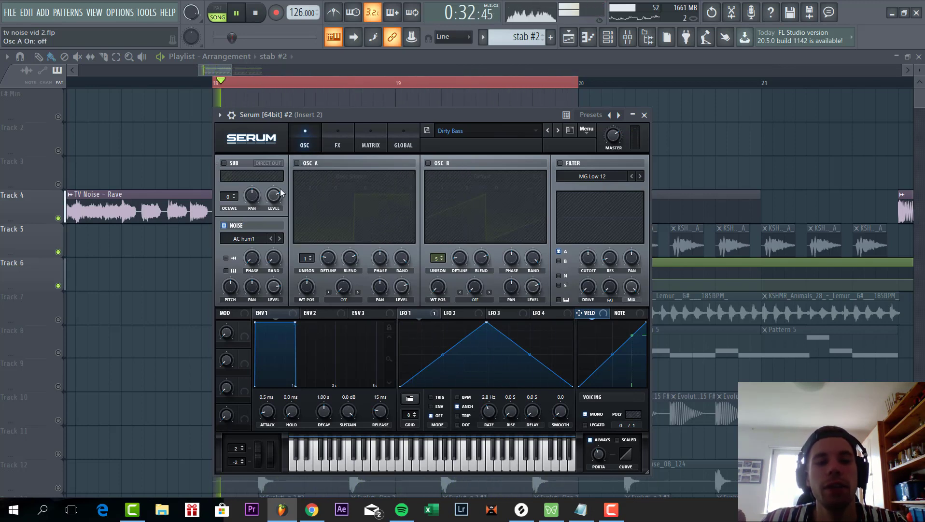
pyautogui.click(297, 163)
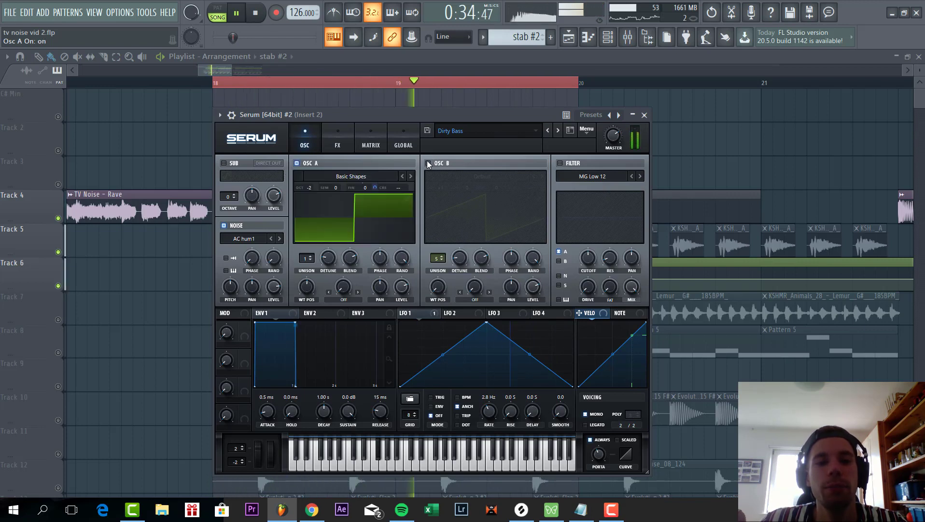
pyautogui.click(427, 162)
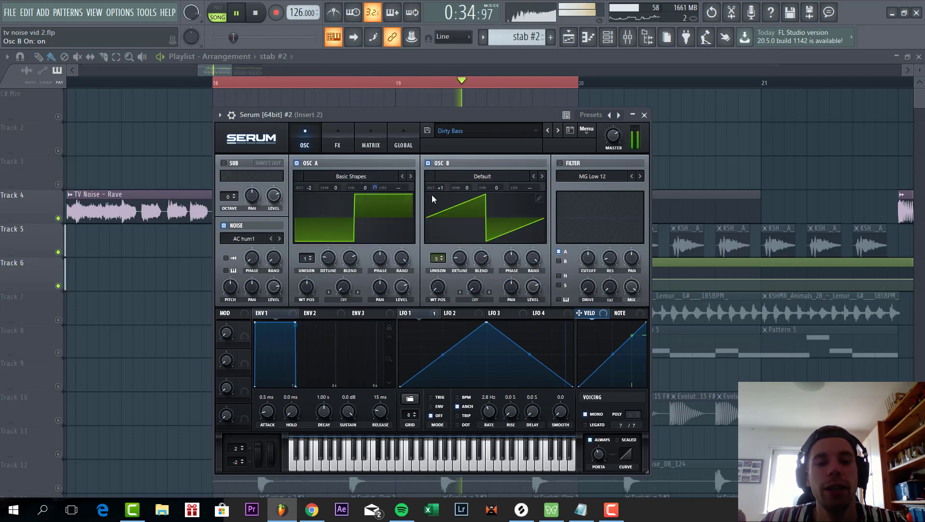
pyautogui.click(438, 260)
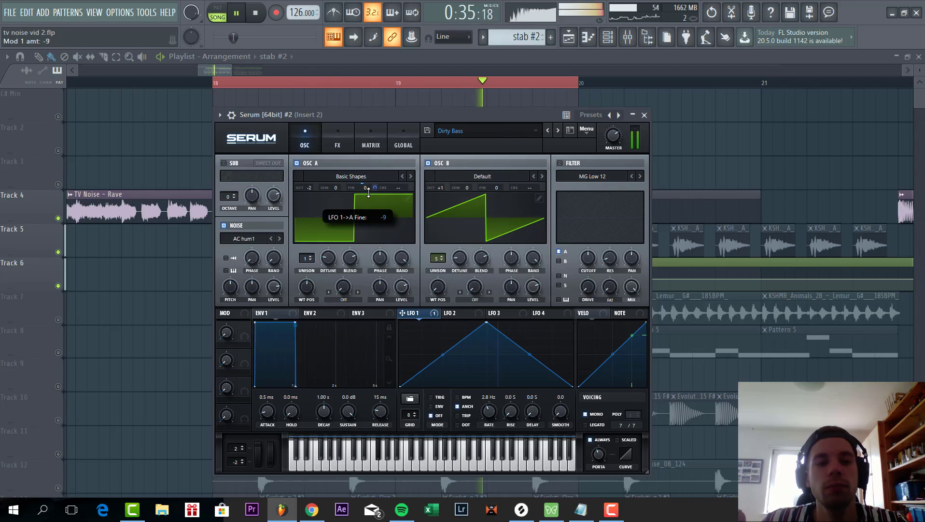
# Compare Serum #2's sound with Distortion off and on, and move the Compressor directly below Distortion in the effects order.
pyautogui.click(338, 145)
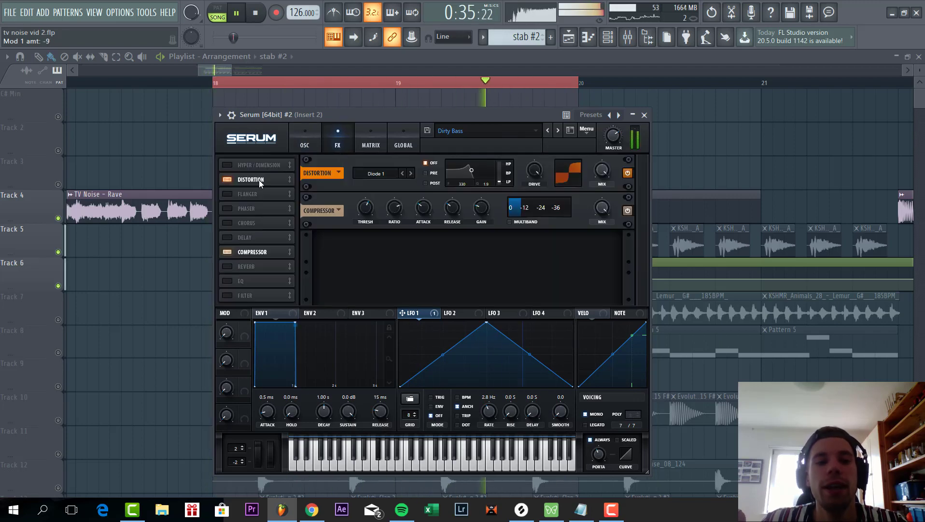
pyautogui.click(226, 180)
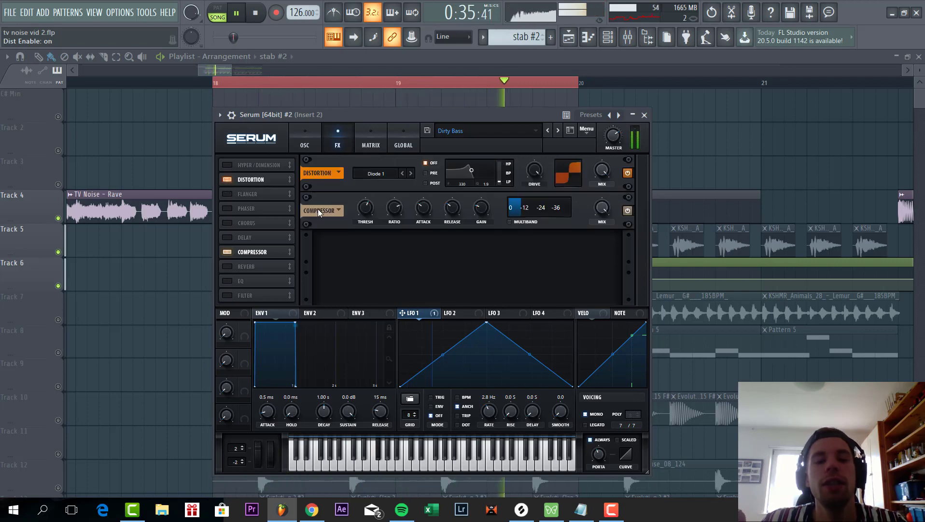
pyautogui.moveTo(258, 253); pyautogui.dragTo(264, 190)
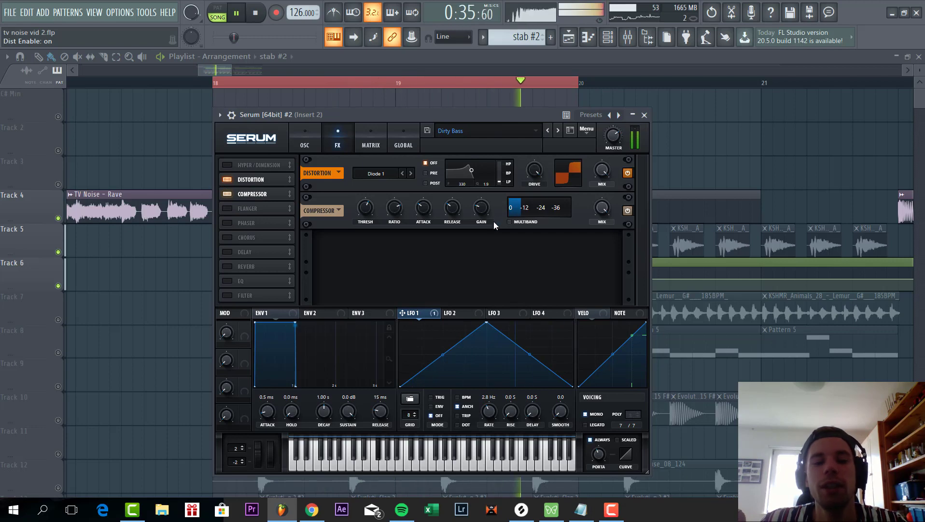
# Close Serum and the channel rack, and show the first FabFilter Pro-Q 2 on mixer insert 2.
pyautogui.click(644, 115)
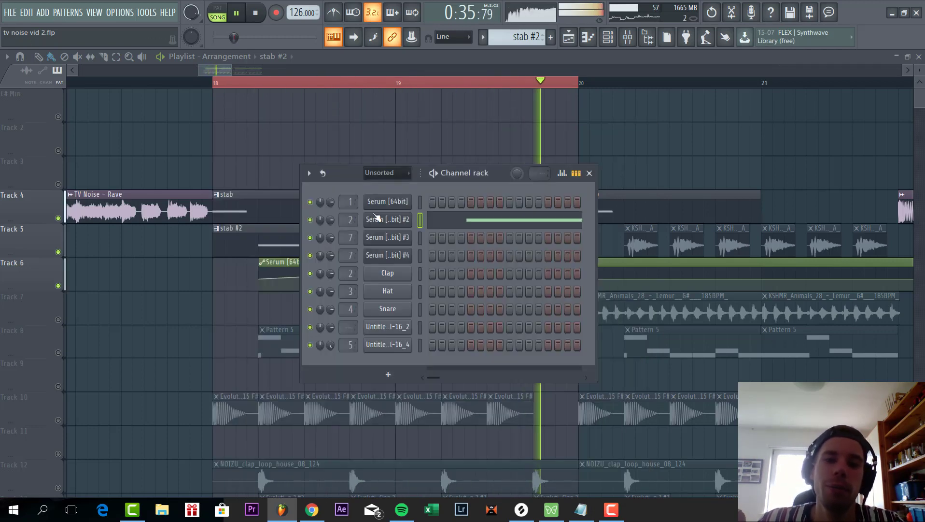
pyautogui.click(293, 258)
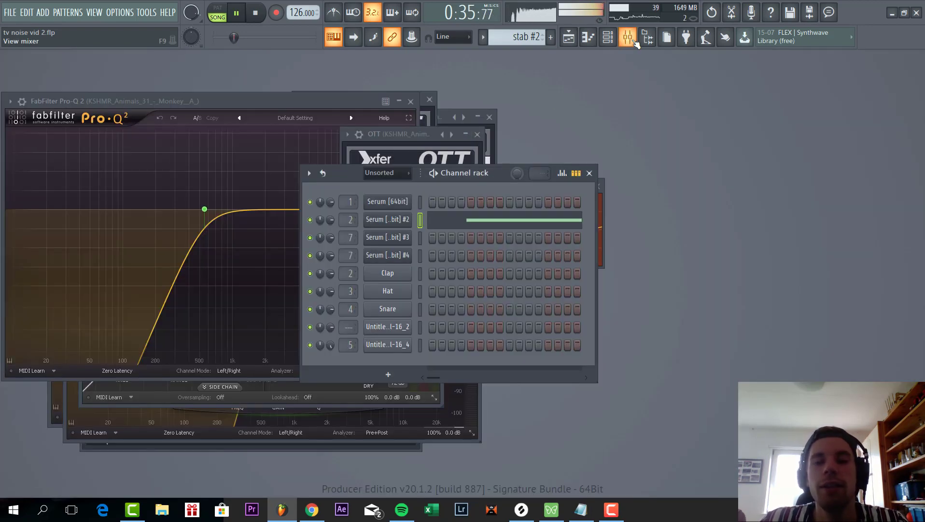
pyautogui.click(636, 44)
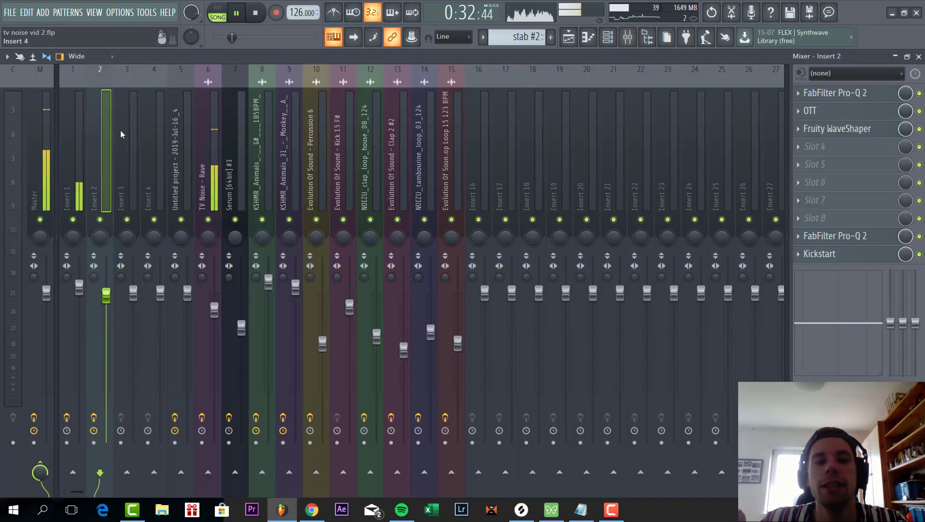
pyautogui.click(851, 93)
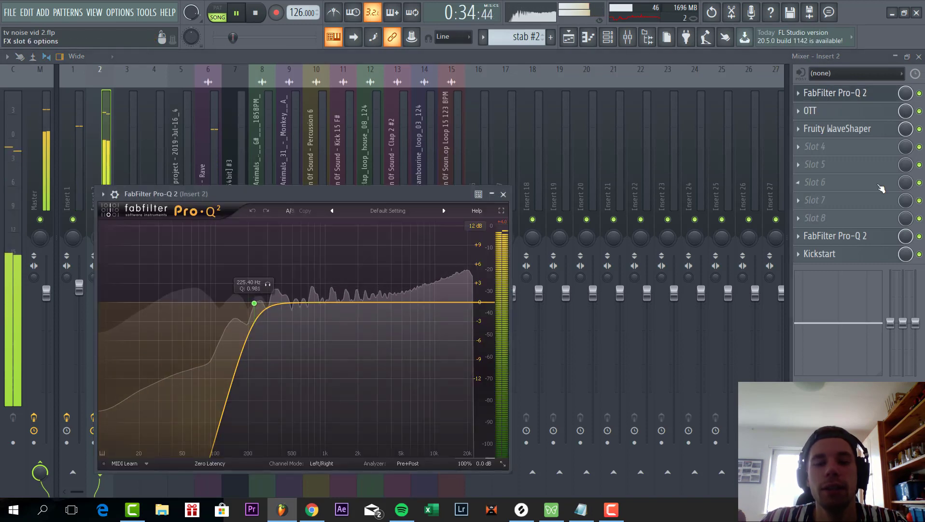
# Bypass OTT, Fruity WaveShaper and the last FabFilter Pro-Q 2 on insert 2, and listen with the first Pro-Q 2 shown.
pyautogui.click(919, 112)
pyautogui.click(919, 129)
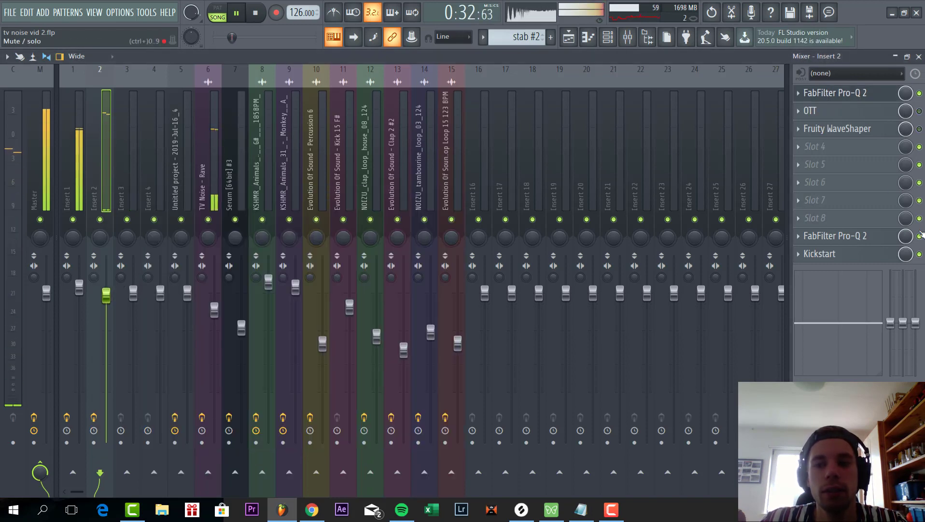
pyautogui.click(919, 111)
pyautogui.click(851, 95)
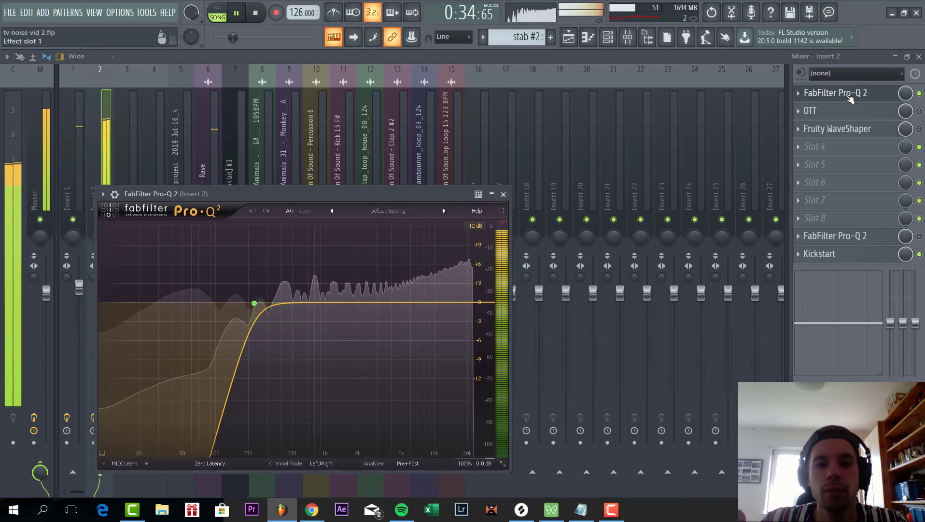
pyautogui.press('Escape')
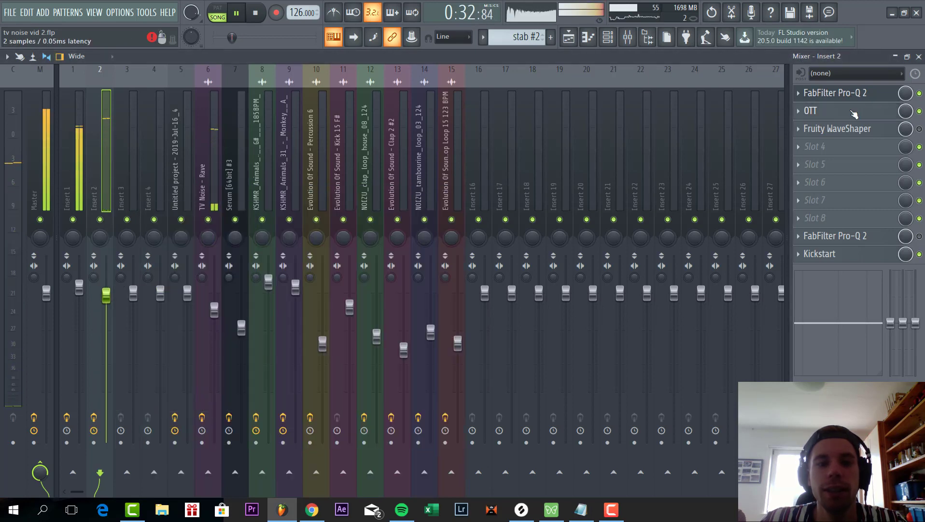
# Re-enable OTT, Fruity WaveShaper and the last FabFilter Pro-Q 2 on insert 2, and show the WaveShaper's curve.
pyautogui.click(812, 110)
pyautogui.press('Escape')
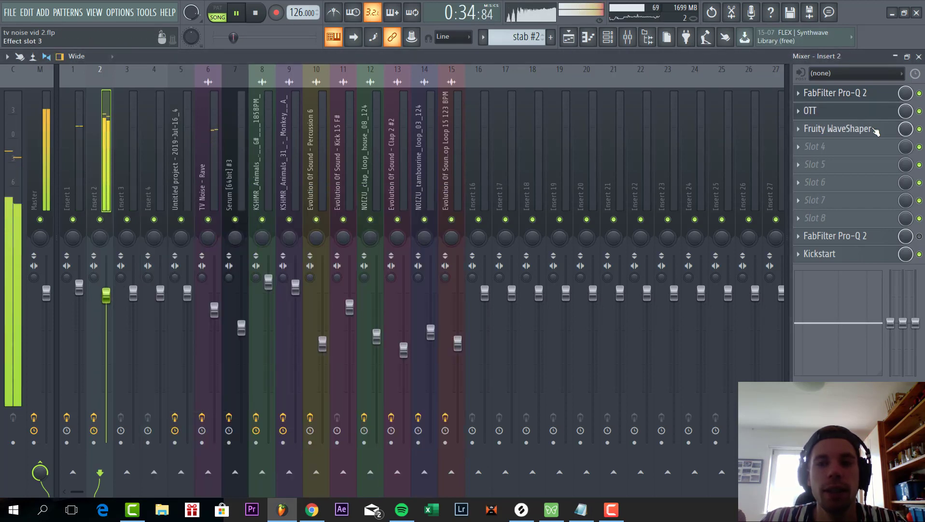
pyautogui.click(876, 129)
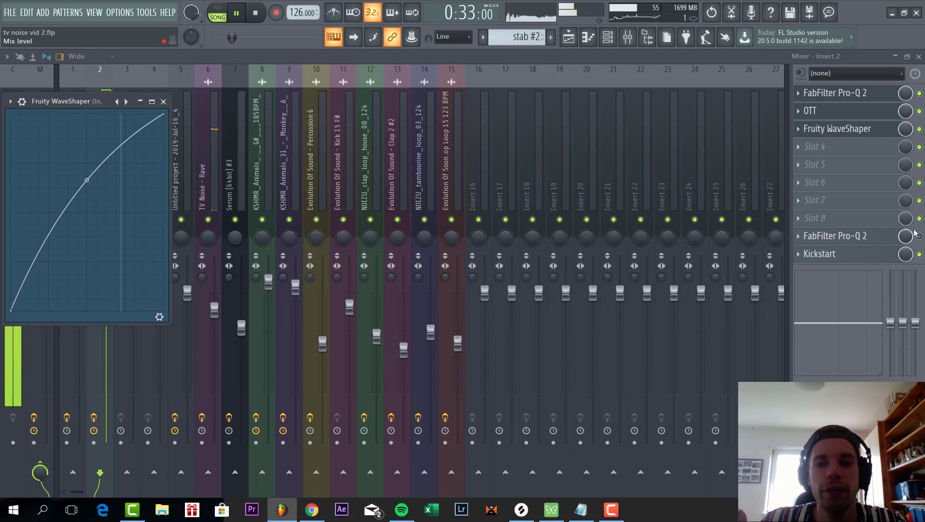
pyautogui.press('Escape')
pyautogui.click(822, 129)
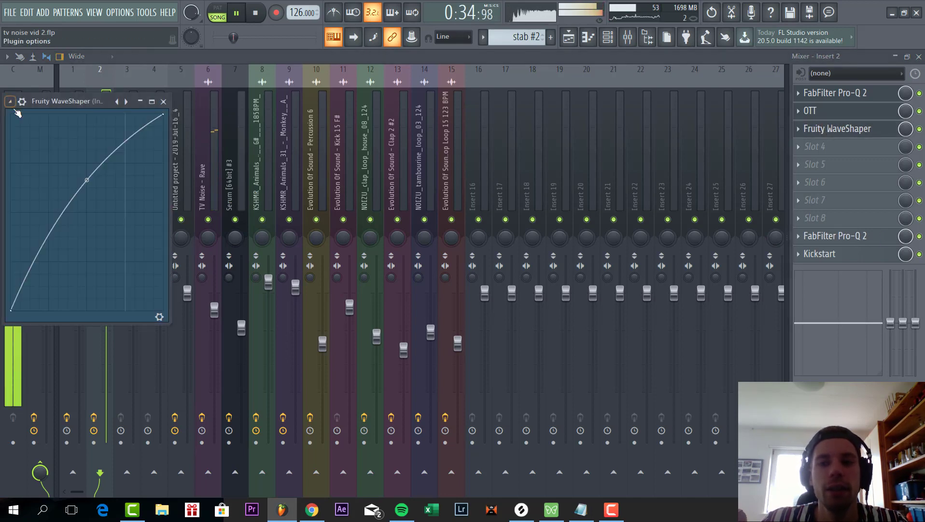
# Move the Fruity WaveShaper window clear of the mixer's first inserts and adjust the curve tension between points 1 and 2.
pyautogui.moveTo(81, 94); pyautogui.dragTo(318, 109)
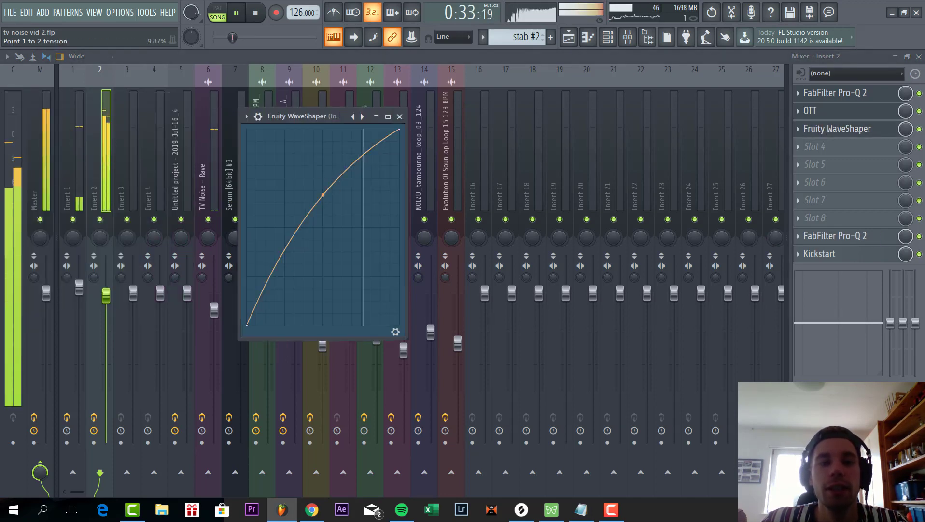
pyautogui.moveTo(323, 195)
pyautogui.mouseDown()
pyautogui.moveTo(323, 165)
pyautogui.moveTo(323, 188)
pyautogui.mouseUp()
# In the playlist, clear the loop selection over bars 18 and 19 and play from bar 16 with all tracks unmuted.
pyautogui.click(569, 37)
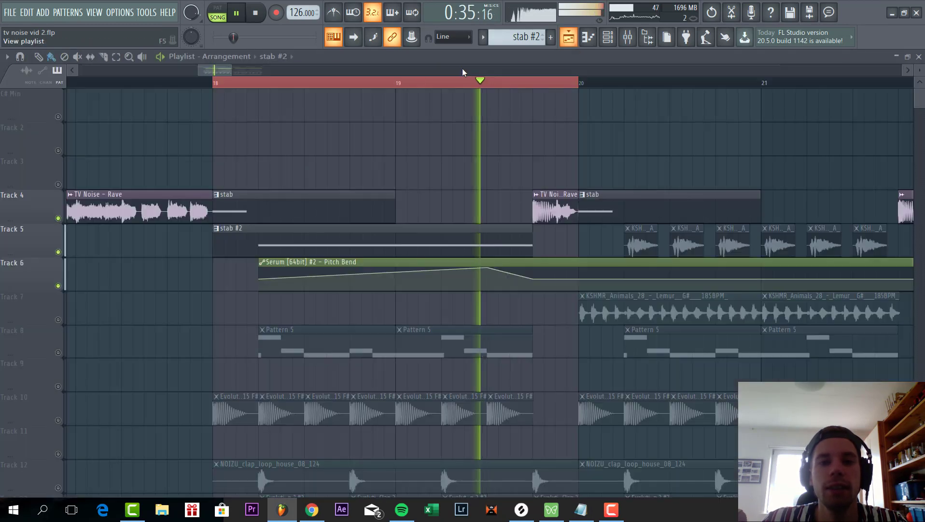
pyautogui.scroll(-4, 246, 135)
pyautogui.moveTo(356, 83); pyautogui.dragTo(355, 107)
pyautogui.moveTo(192, 84); pyautogui.dragTo(133, 88)
pyautogui.rightClick(58, 218)
pyautogui.rightClick(59, 218)
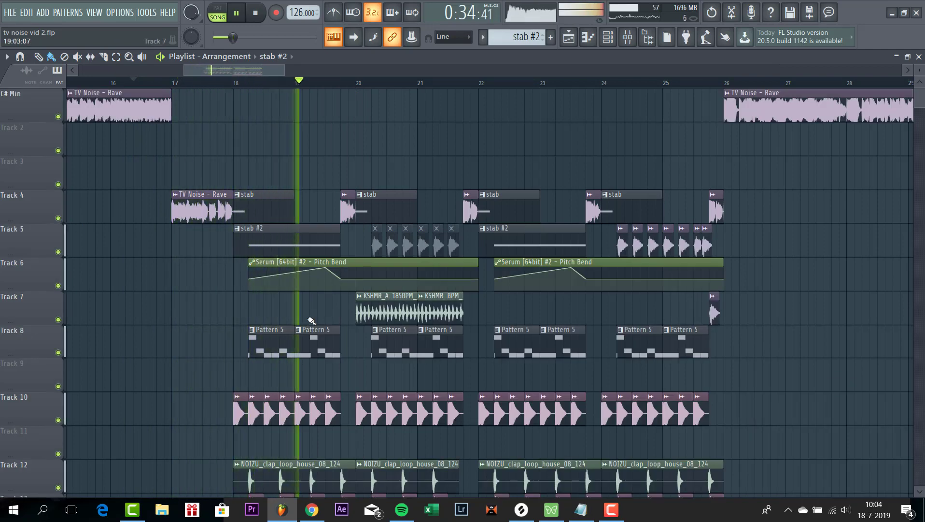
# Listen to the full drop arrangement from bar 18 into bar 24 with every track playing, and stop playback.
pyautogui.scroll(-2, 336, 323)
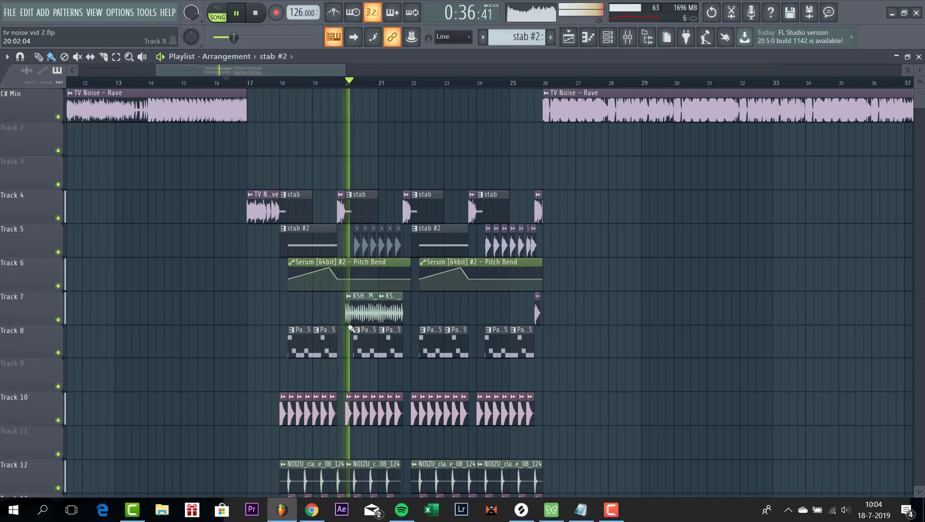
pyautogui.scroll(2, 352, 328)
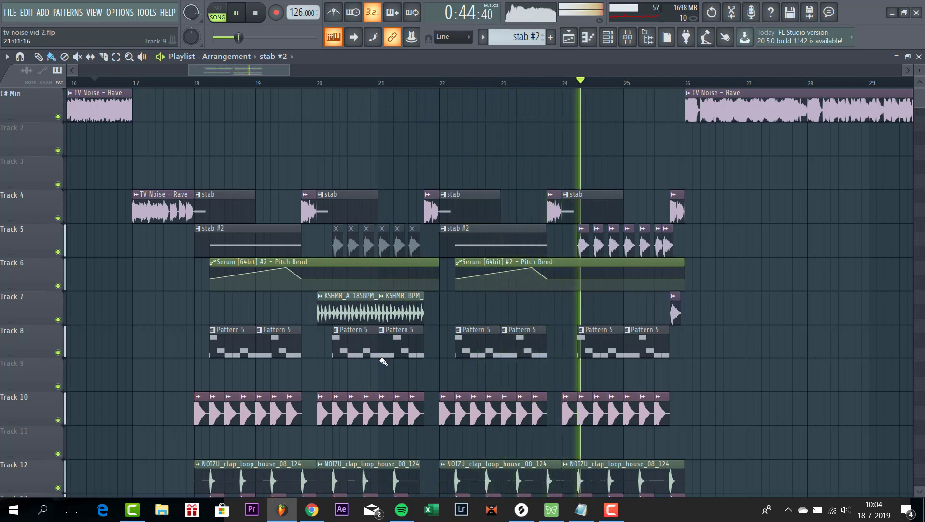
pyautogui.scroll(-4, 383, 361)
pyautogui.scroll(4, 383, 361)
pyautogui.press('space')
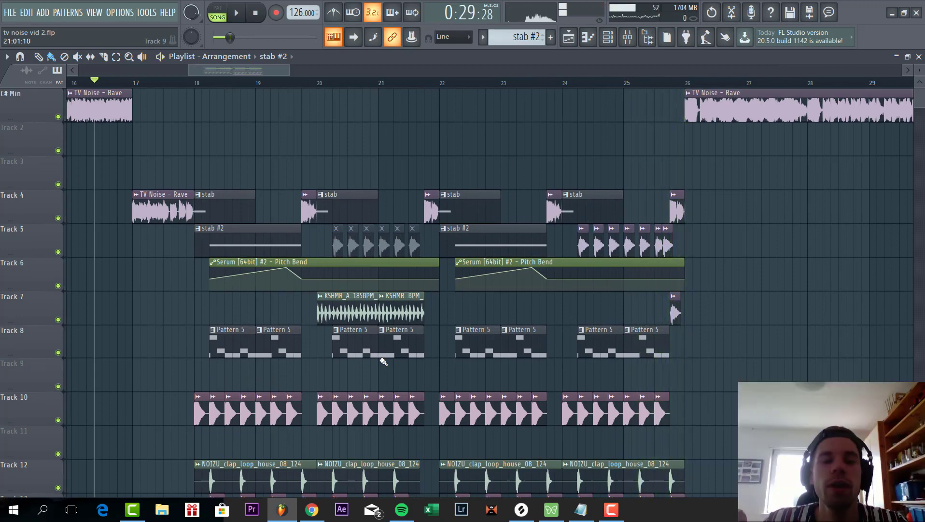